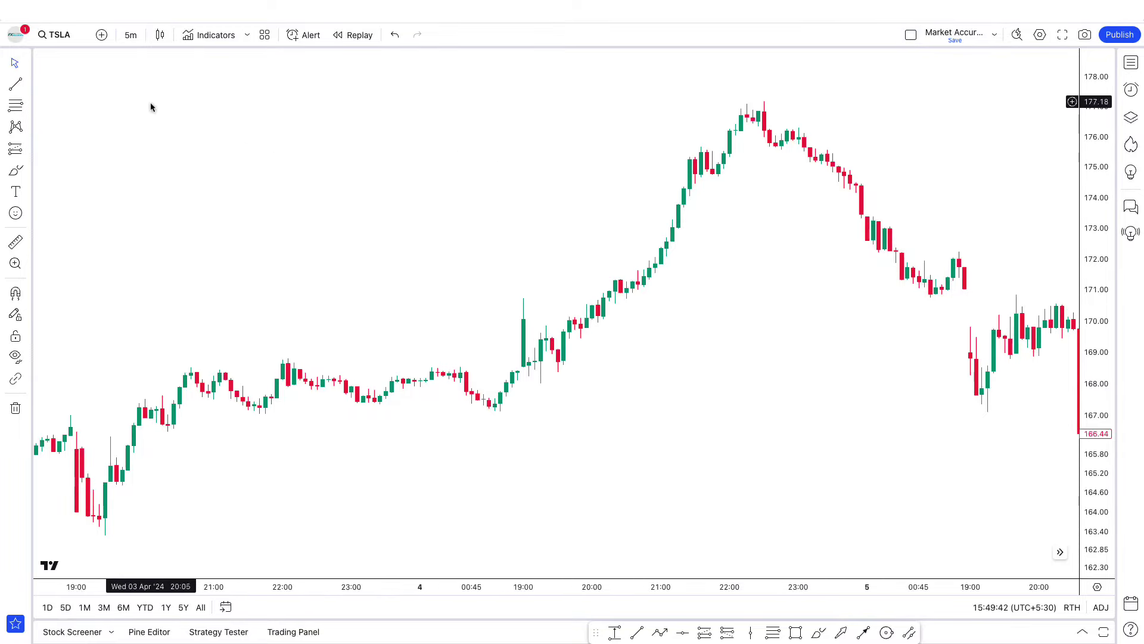
# Add the Heat Map Seasons indicator to the TSLA chart
pyautogui.click(201, 41)
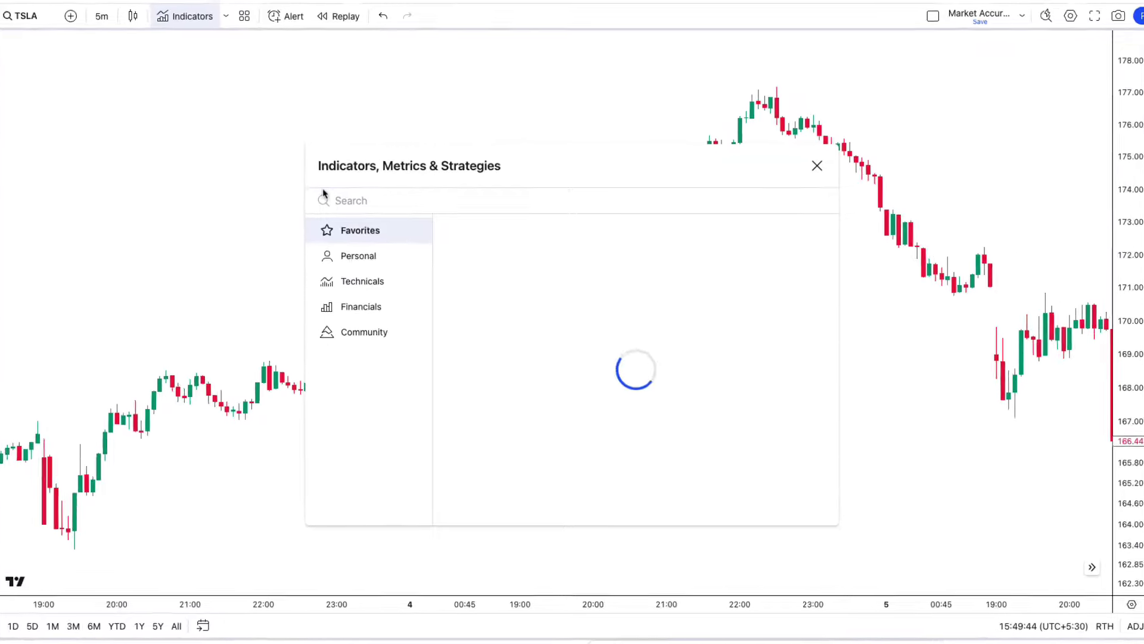
pyautogui.write('Heat Map Seasons')
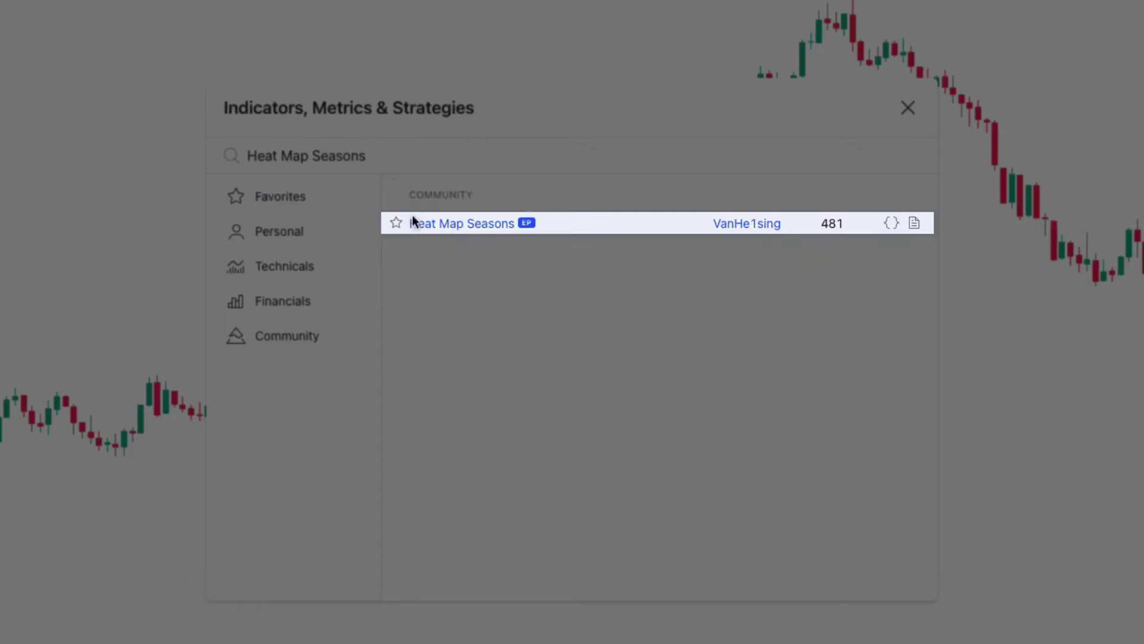
pyautogui.click(422, 224)
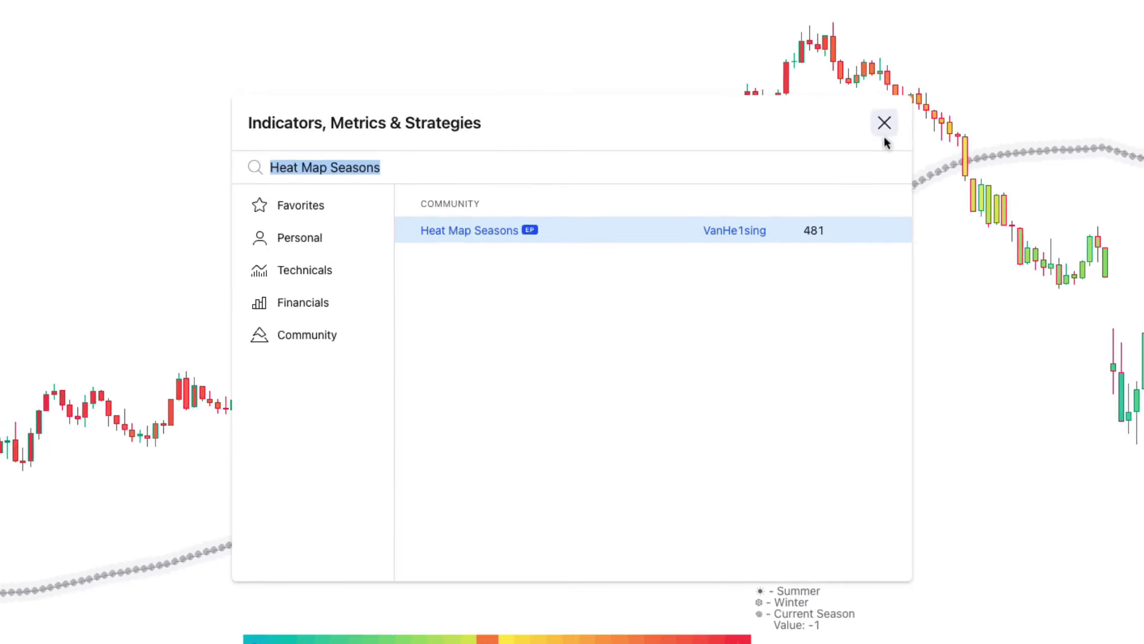
pyautogui.click(907, 108)
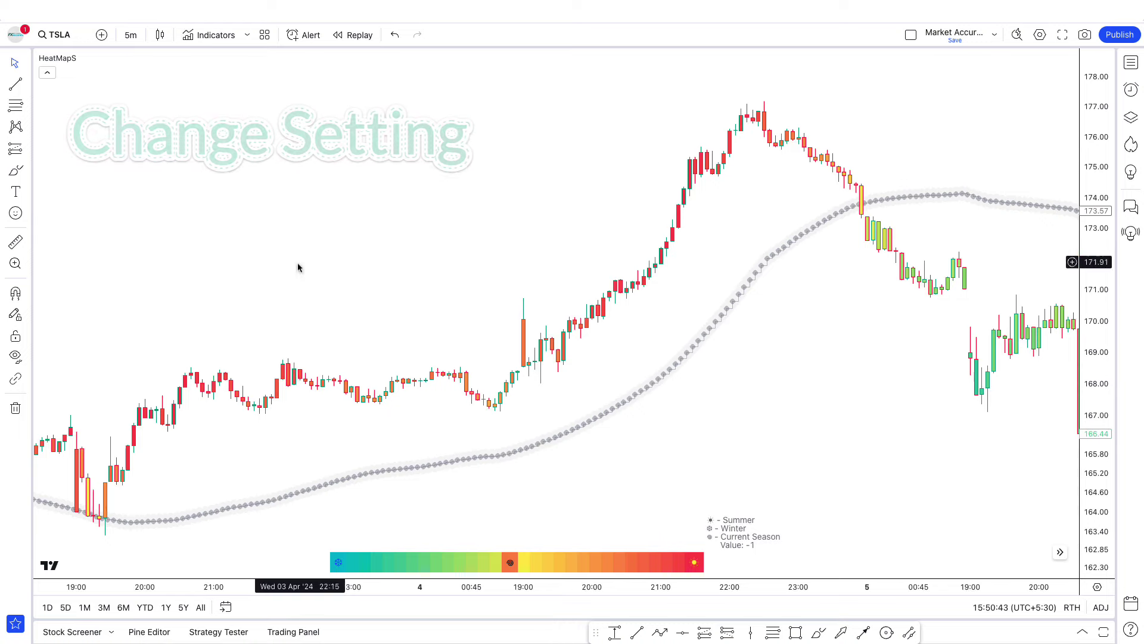
# Set the HeatMapS Length to 180 and Heat Sensitivity to 85
pyautogui.click(104, 58)
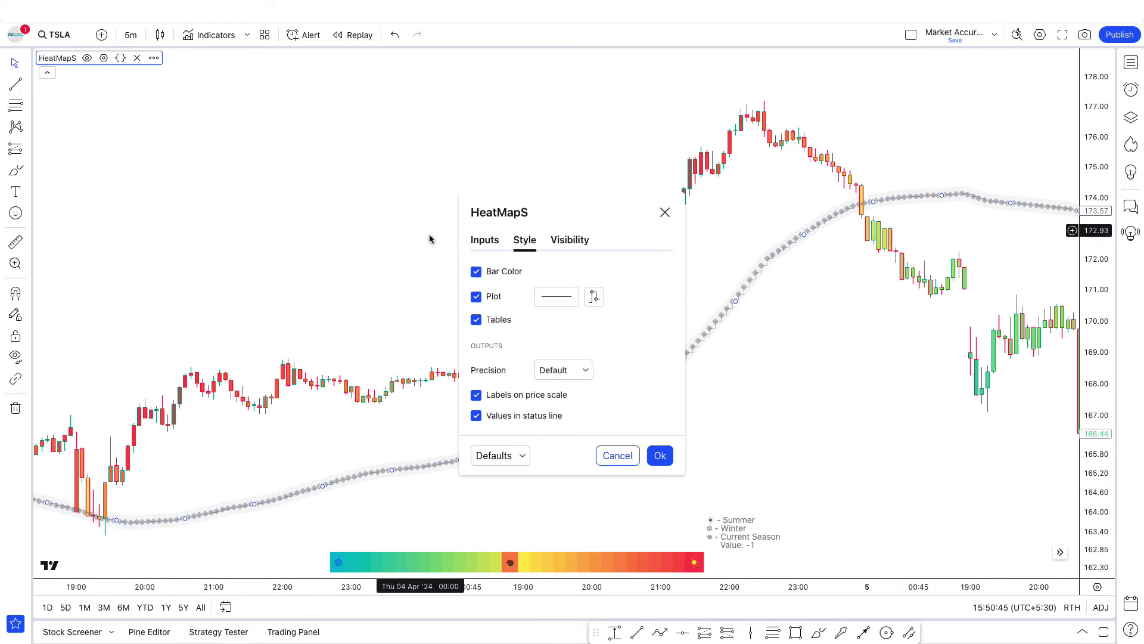
pyautogui.click(485, 240)
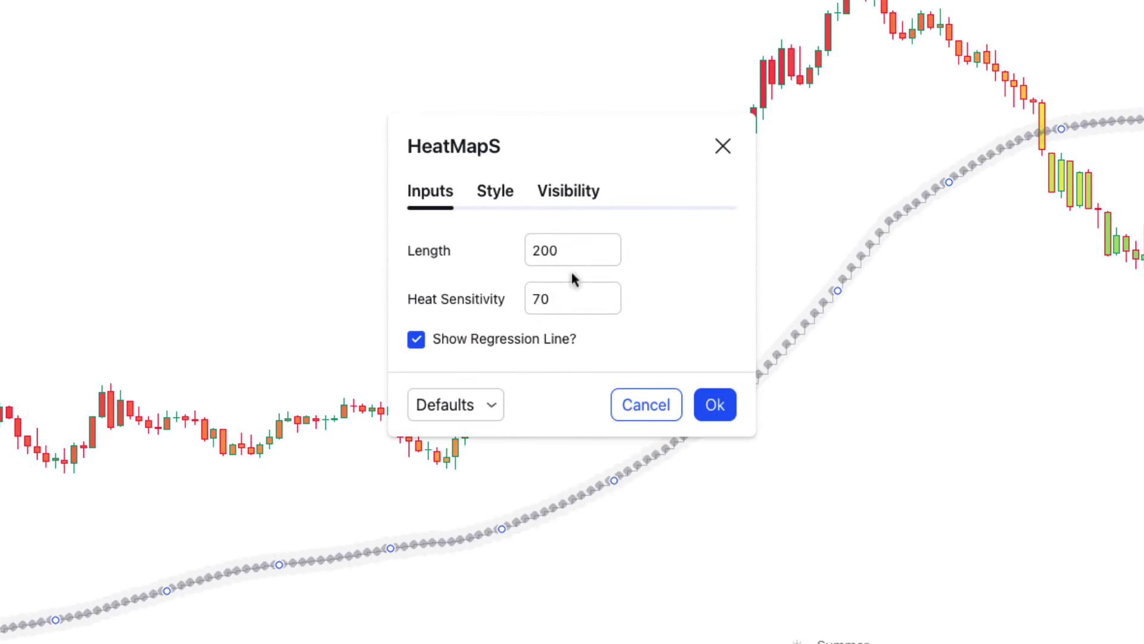
pyautogui.write('180')
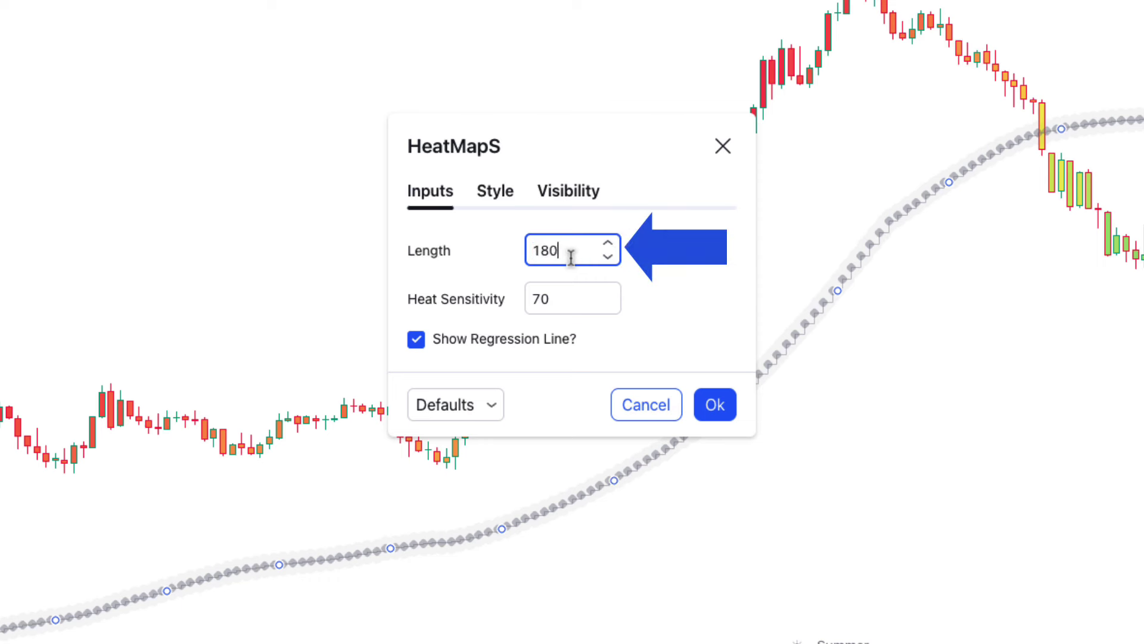
pyautogui.click(567, 304)
pyautogui.write('8')
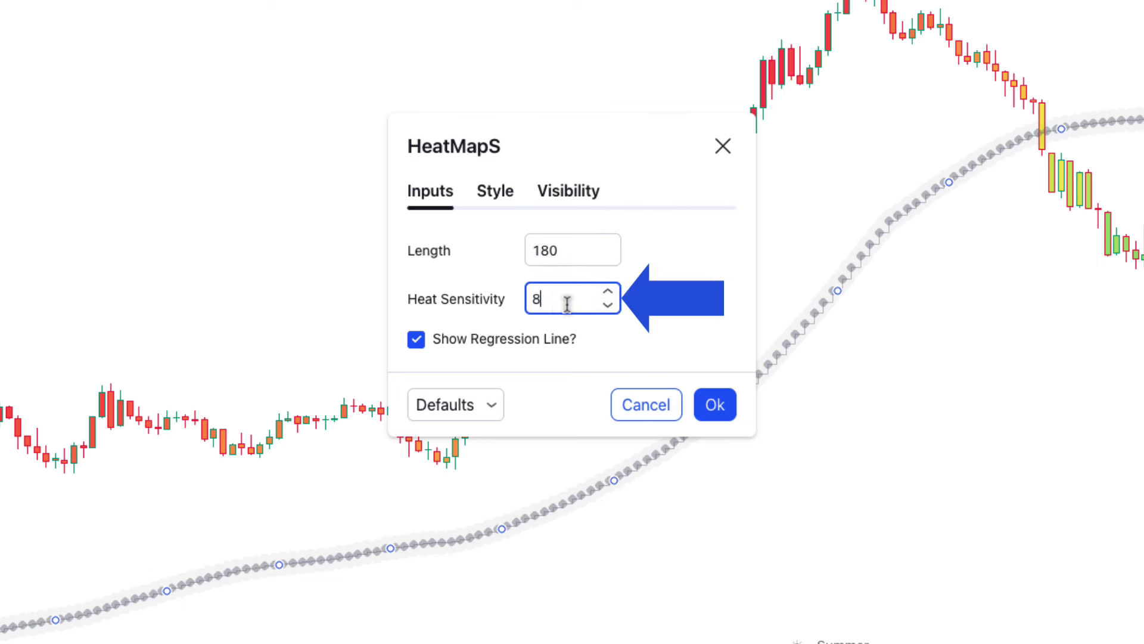
pyautogui.write('5')
# Turn off HeatMapS Bar Color and Tables on the Style tab and apply the settings
pyautogui.click(496, 191)
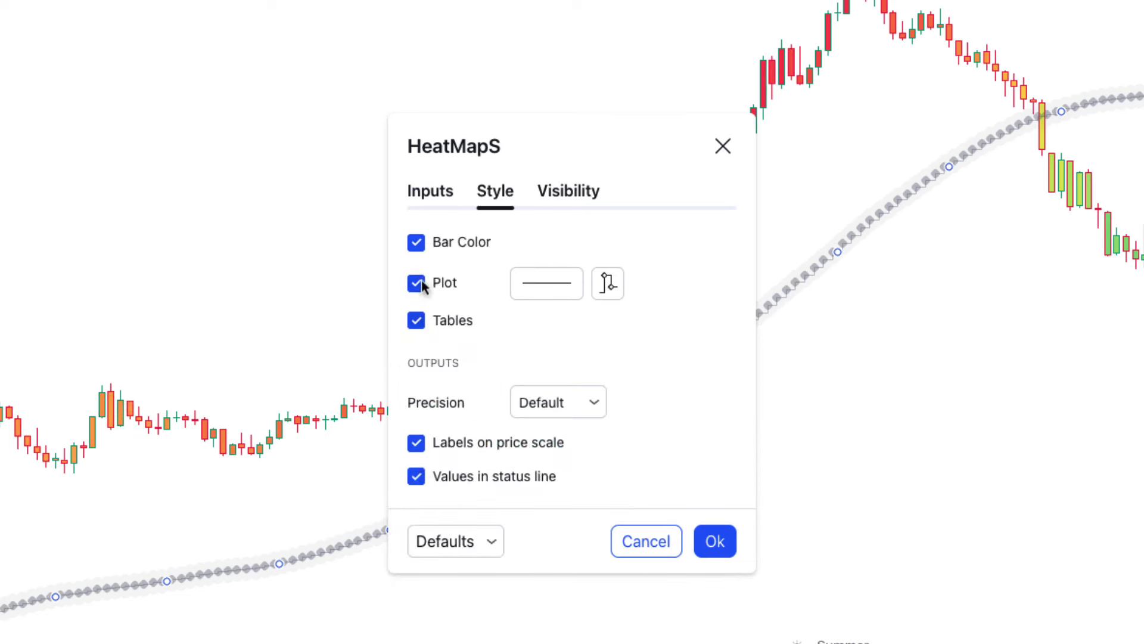
pyautogui.click(417, 245)
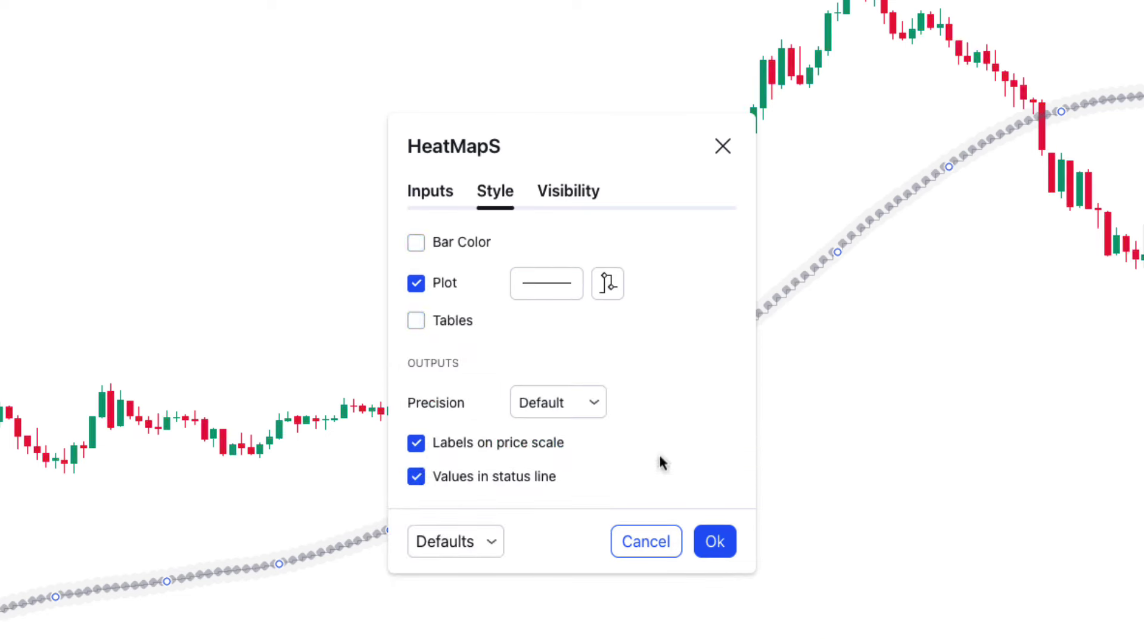
pyautogui.click(714, 541)
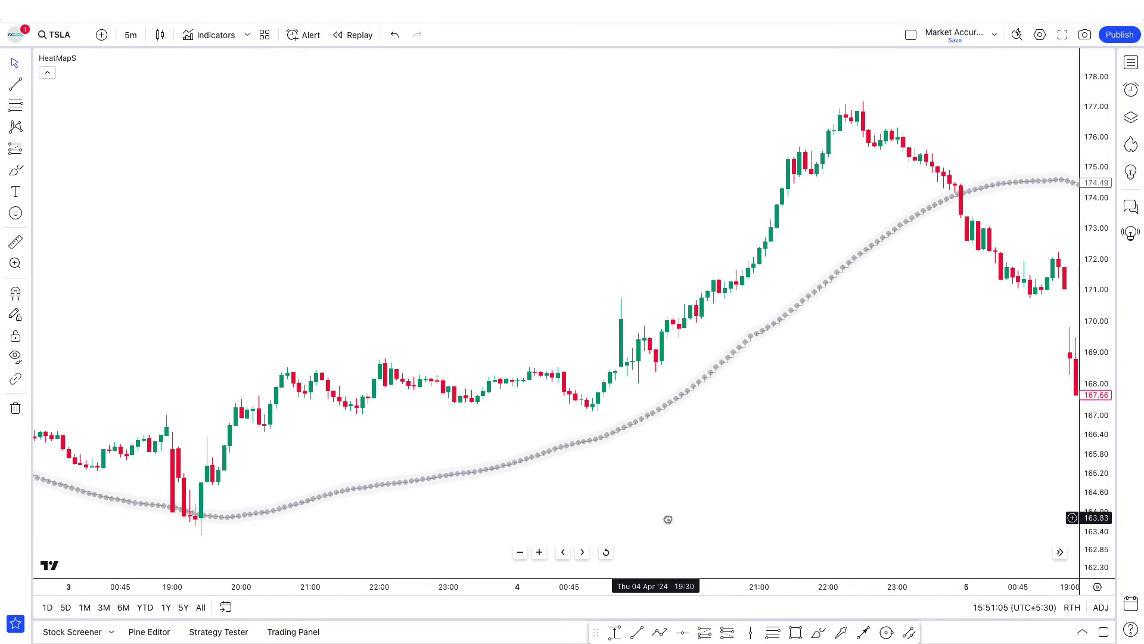
pyautogui.moveTo(667, 519)
pyautogui.mouseDown()
pyautogui.moveTo(605, 503)
pyautogui.moveTo(569, 510)
pyautogui.moveTo(636, 502)
pyautogui.mouseUp()
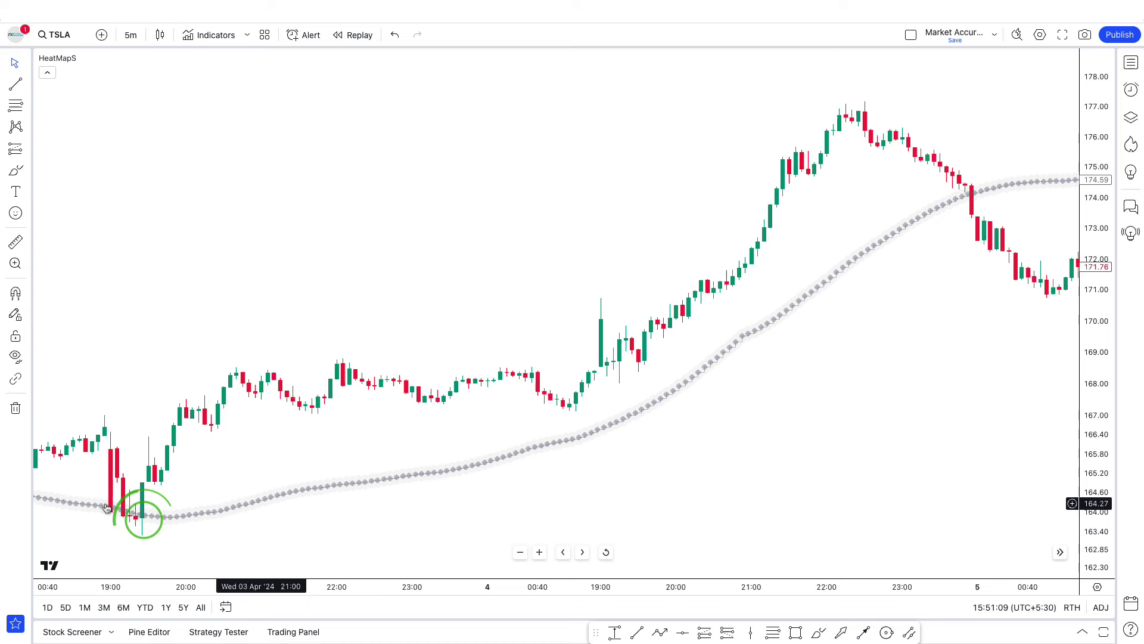
# Mark a long position from the 3 Apr low, stretched across later bars
pyautogui.click(157, 481)
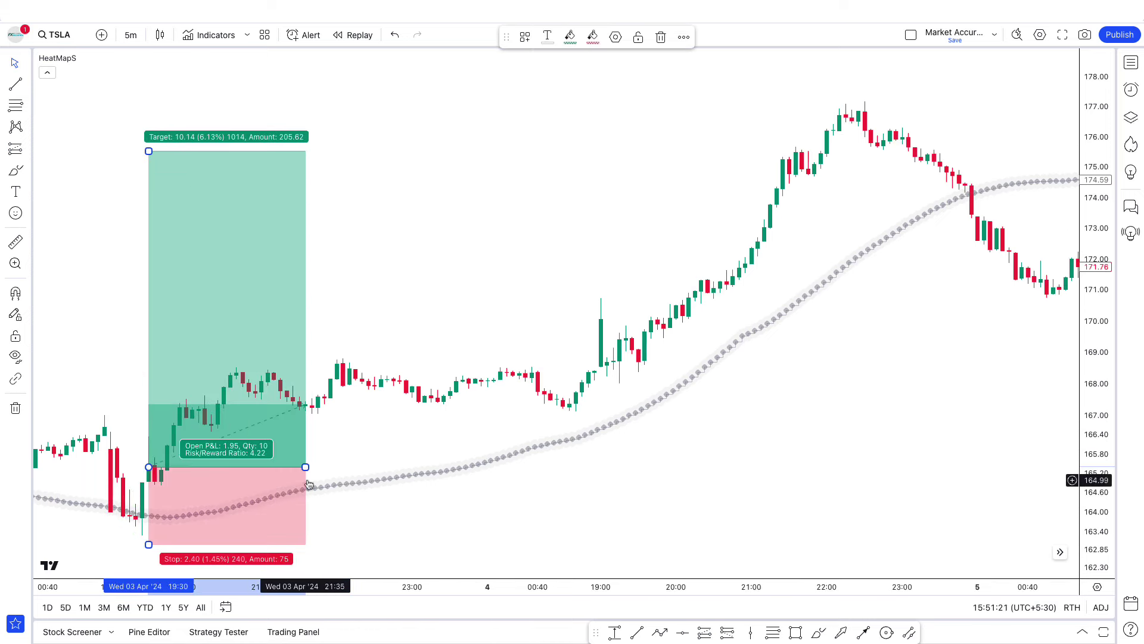
pyautogui.moveTo(305, 467); pyautogui.dragTo(799, 417)
pyautogui.hscroll(10, 725, 464)
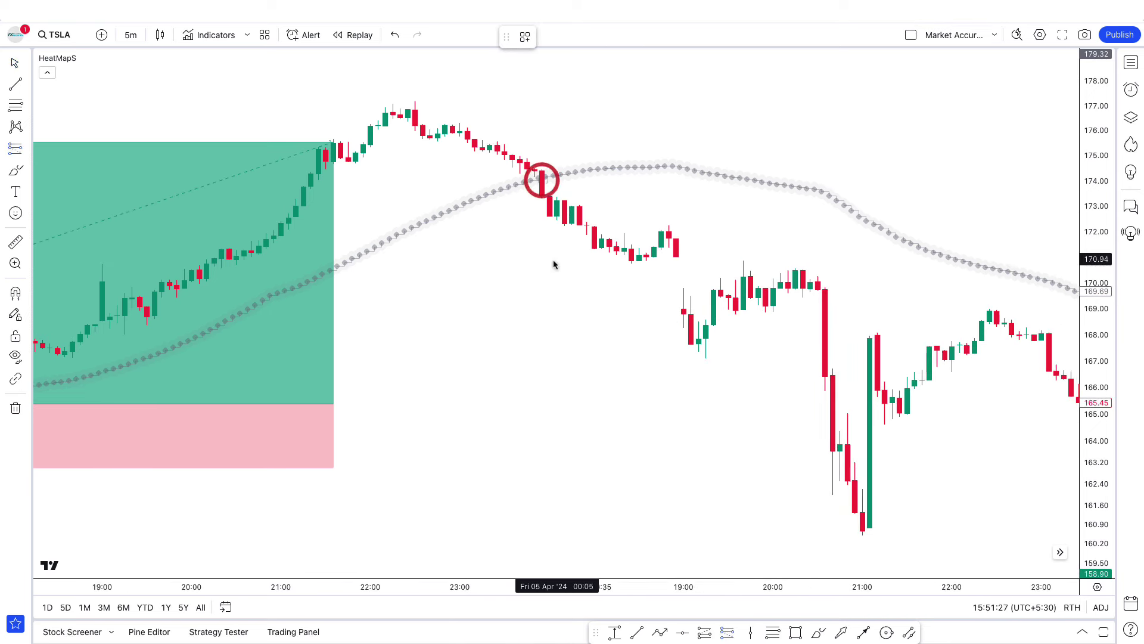
# Mark a short position at the regression-line break with stop 177.30 and target 162.90
pyautogui.click(549, 217)
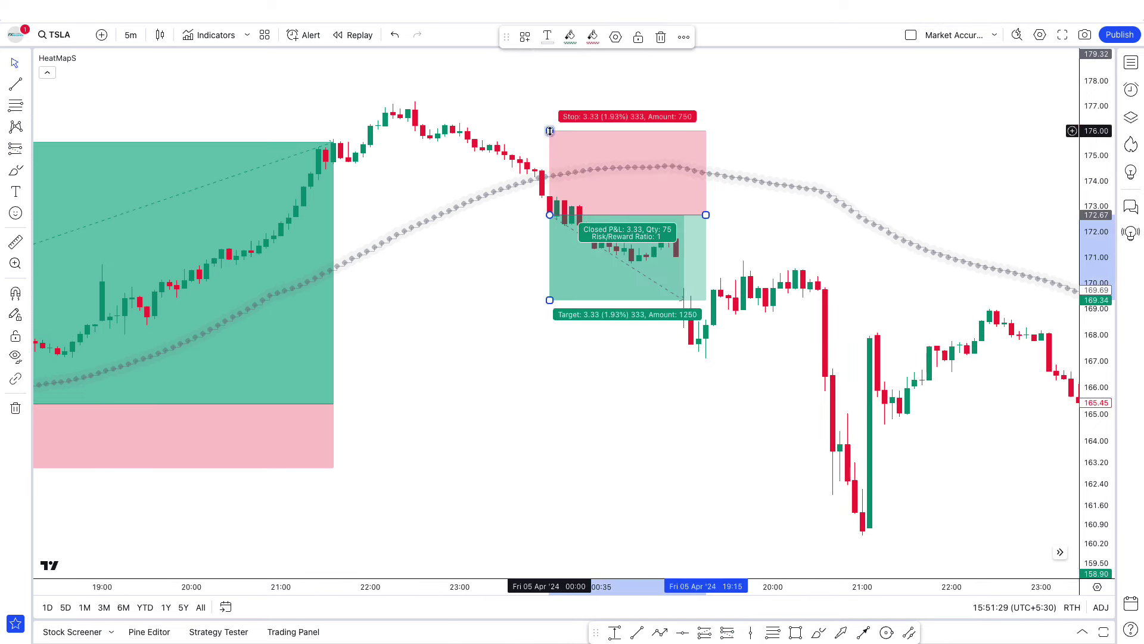
pyautogui.moveTo(549, 131); pyautogui.dragTo(550, 98)
pyautogui.moveTo(549, 300); pyautogui.dragTo(549, 470)
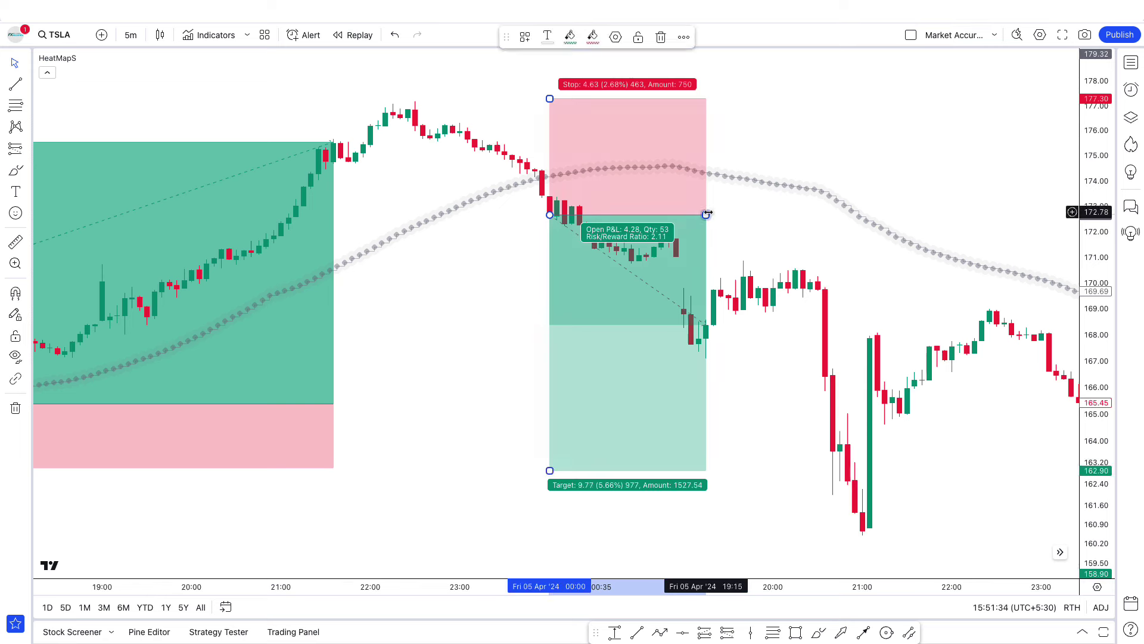
pyautogui.moveTo(707, 213); pyautogui.dragTo(835, 214)
# Remove both position drawings from the chart
pyautogui.click(952, 195)
pyautogui.scroll(2, 952, 194)
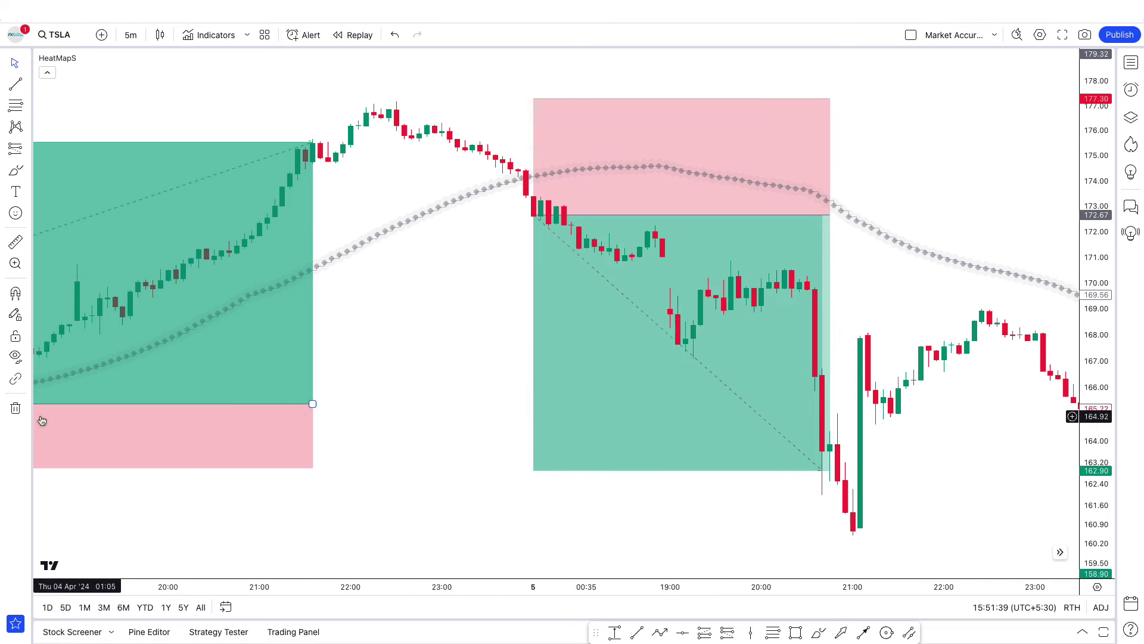
pyautogui.click(16, 407)
pyautogui.click(54, 411)
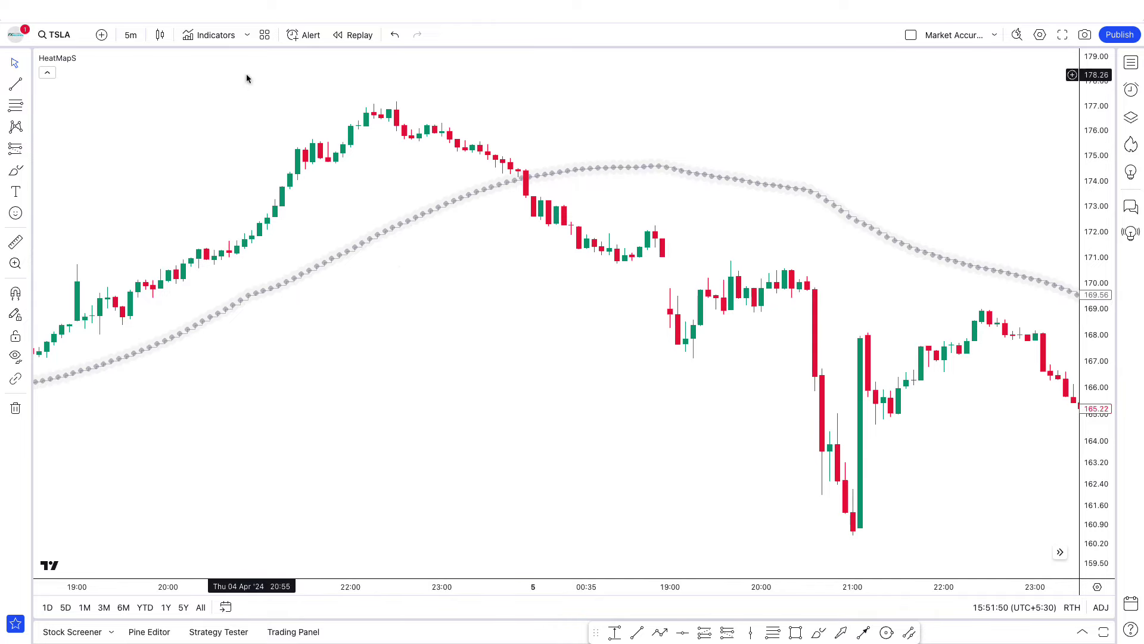
# Add the Ppsignal Ultra RSI [DW] indicator and collapse the strategy results panel
pyautogui.click(217, 37)
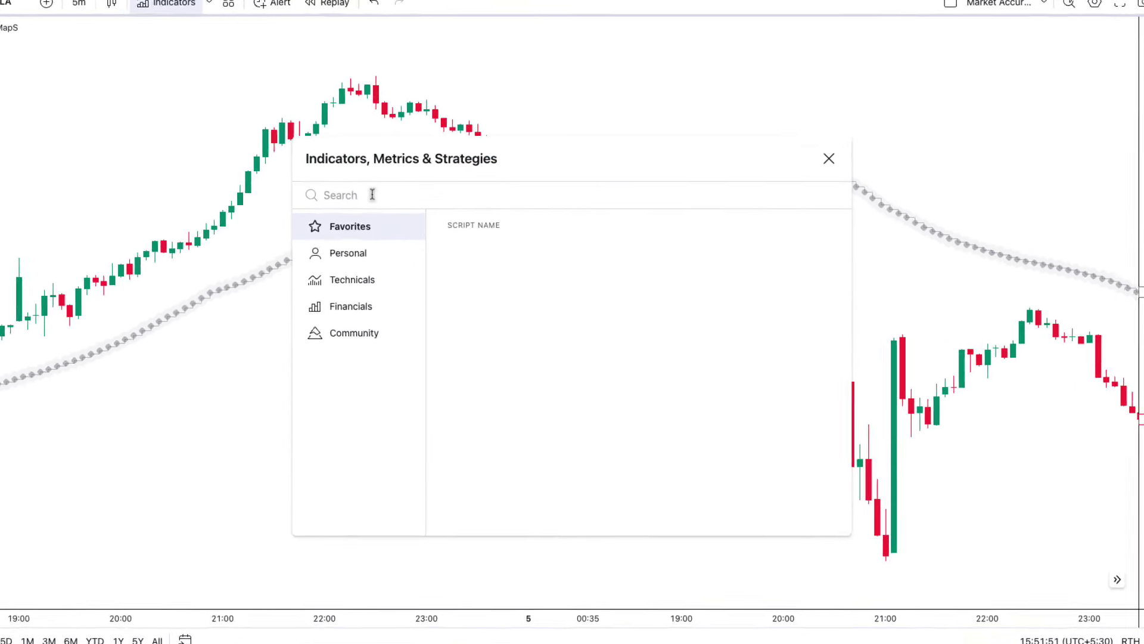
pyautogui.write('Ppsignal Ultra RSI')
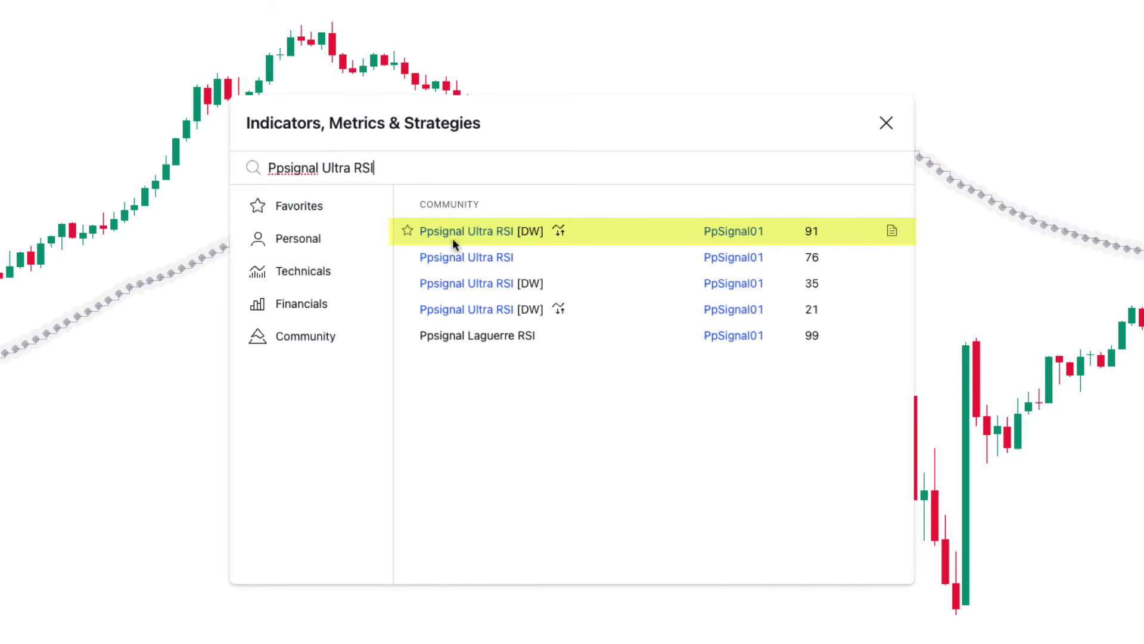
pyautogui.hotkey('ctrl', 'a')
pyautogui.click(523, 235)
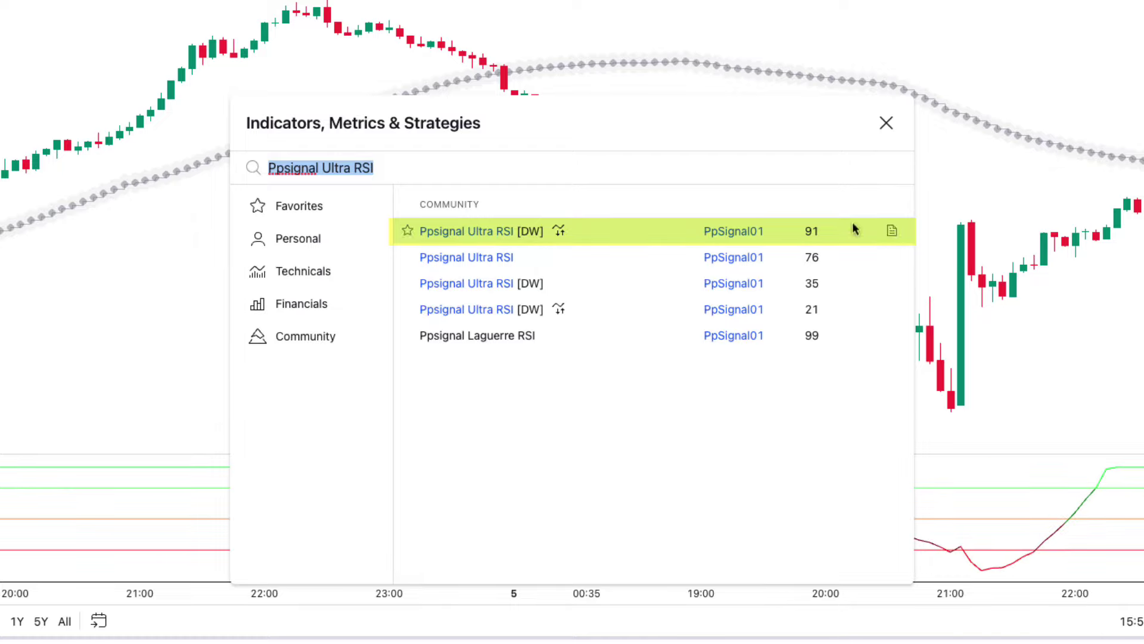
pyautogui.click(882, 136)
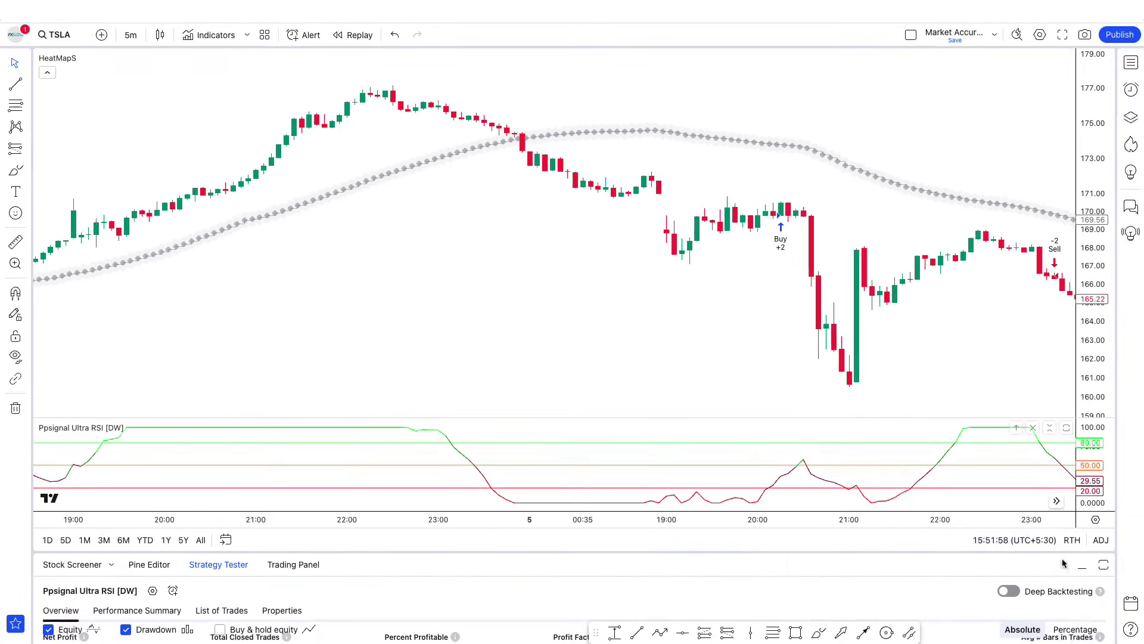
pyautogui.click(1082, 565)
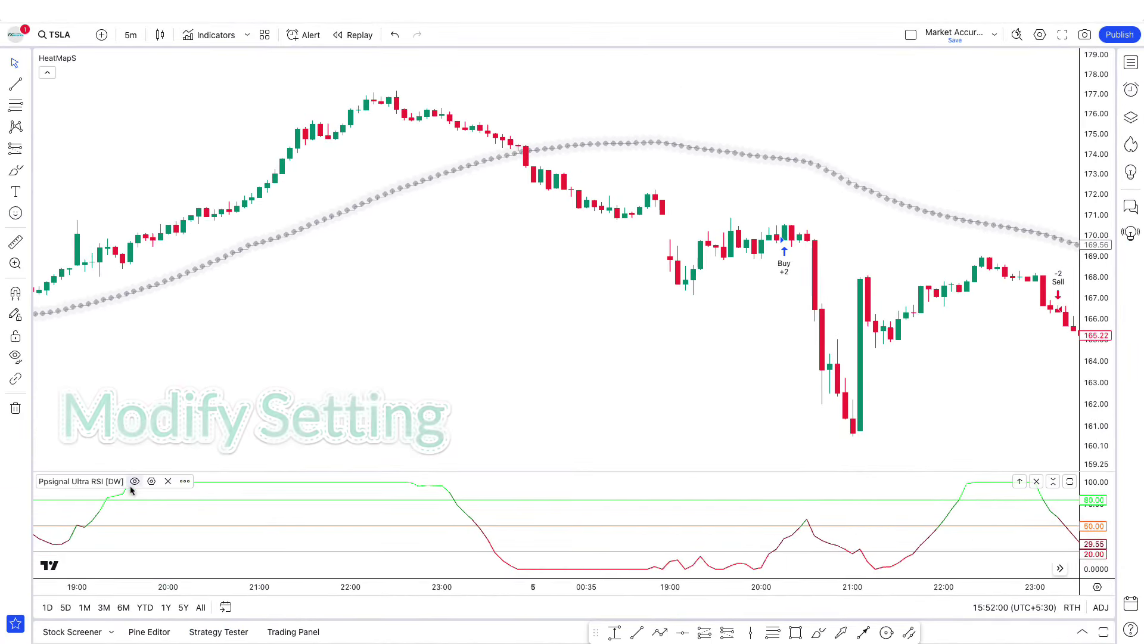
# Change the Ppsignal Ultra RSI Sigma input to 8
pyautogui.click(151, 482)
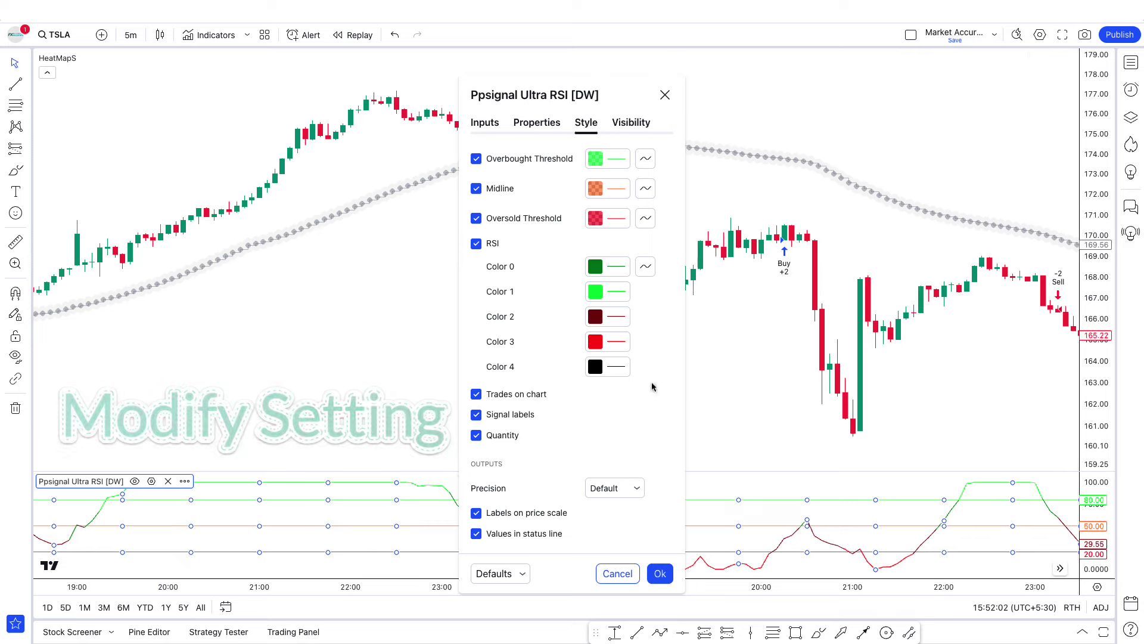
pyautogui.click(485, 123)
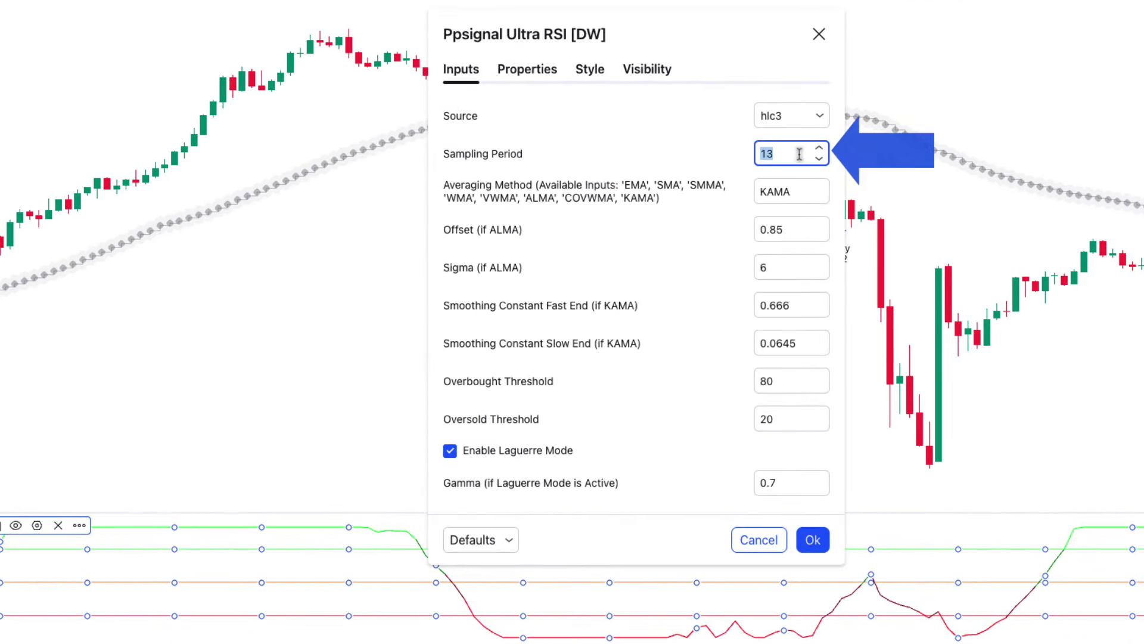
pyautogui.click(772, 270)
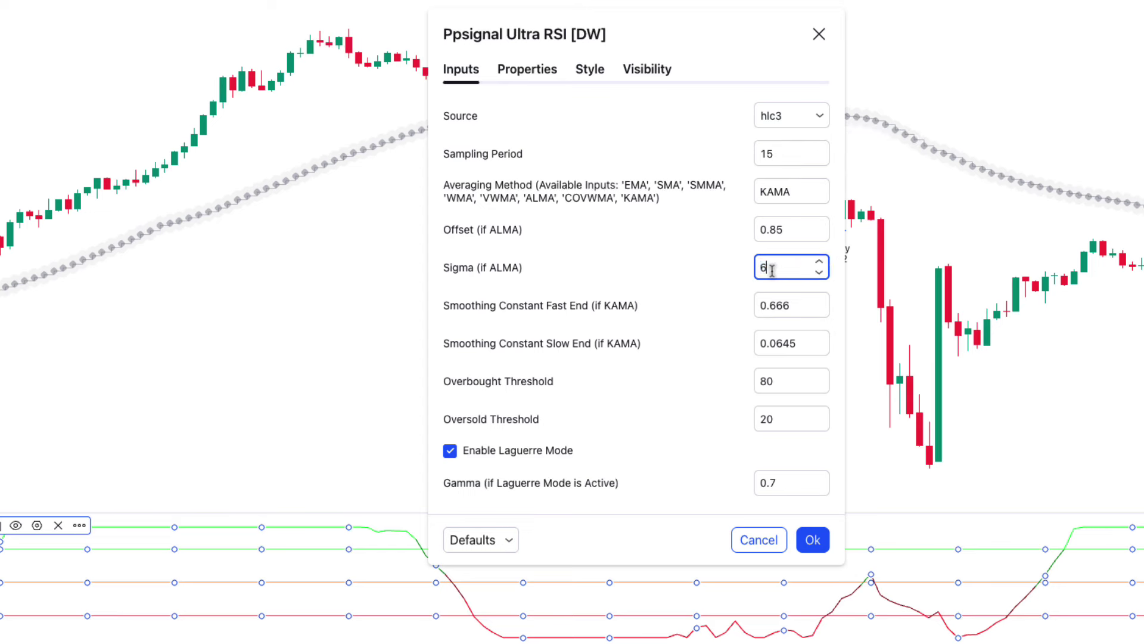
pyautogui.write('8')
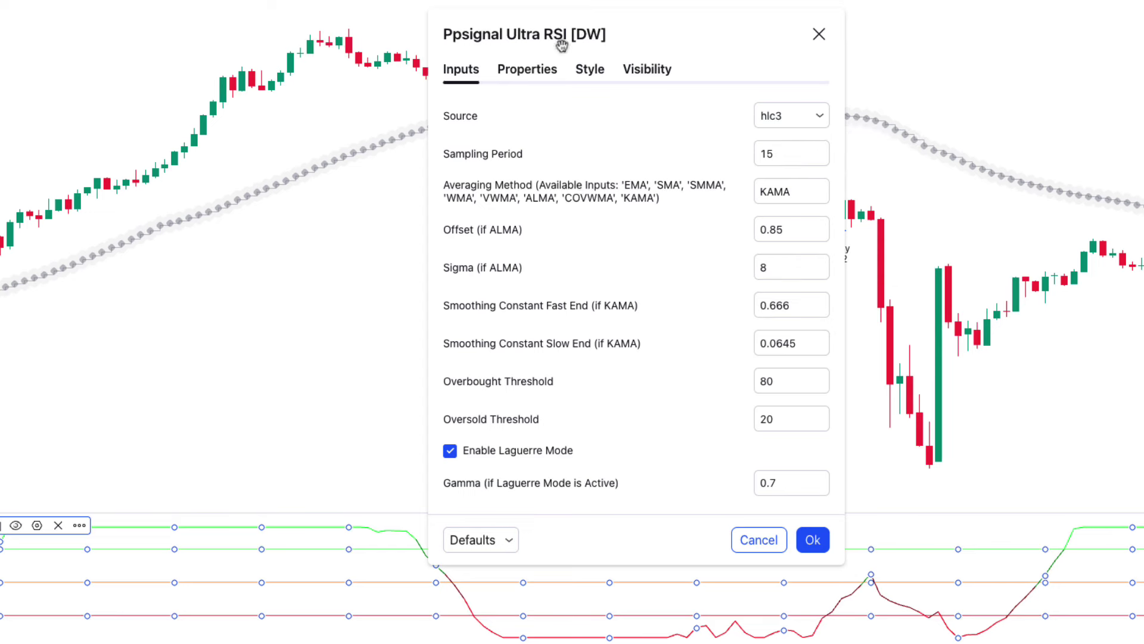
# Review the threshold, midline and Color 0–4 line colours on Style, then apply
pyautogui.click(596, 72)
pyautogui.click(617, 88)
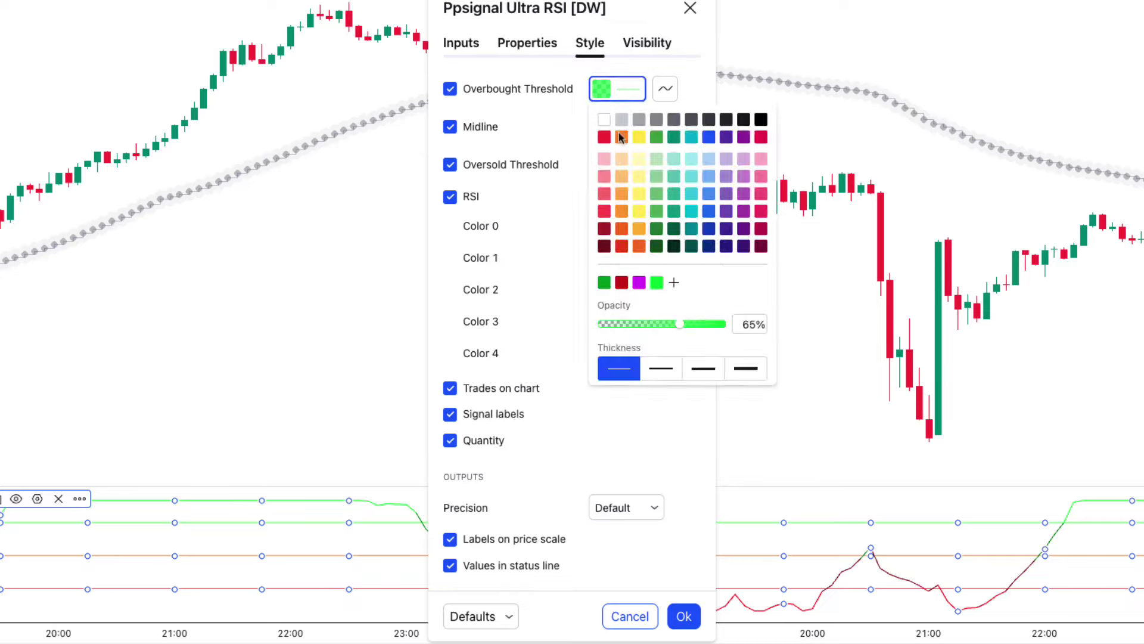
pyautogui.press('Escape')
pyautogui.click(617, 126)
pyautogui.click(616, 165)
pyautogui.click(616, 225)
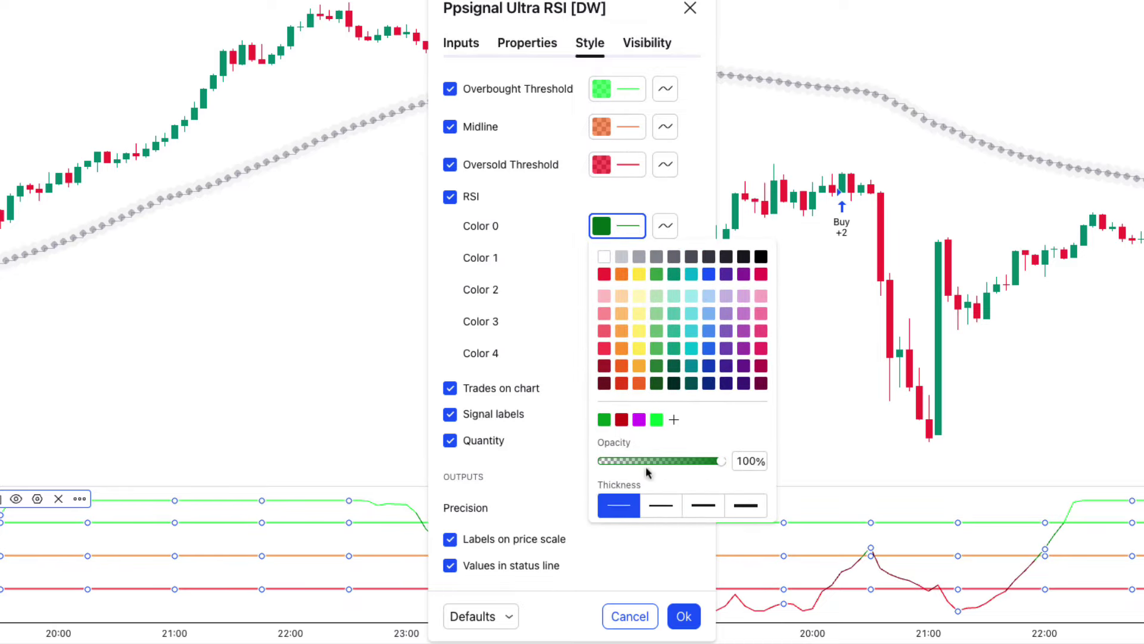
pyautogui.click(617, 258)
pyautogui.click(617, 290)
pyautogui.click(617, 321)
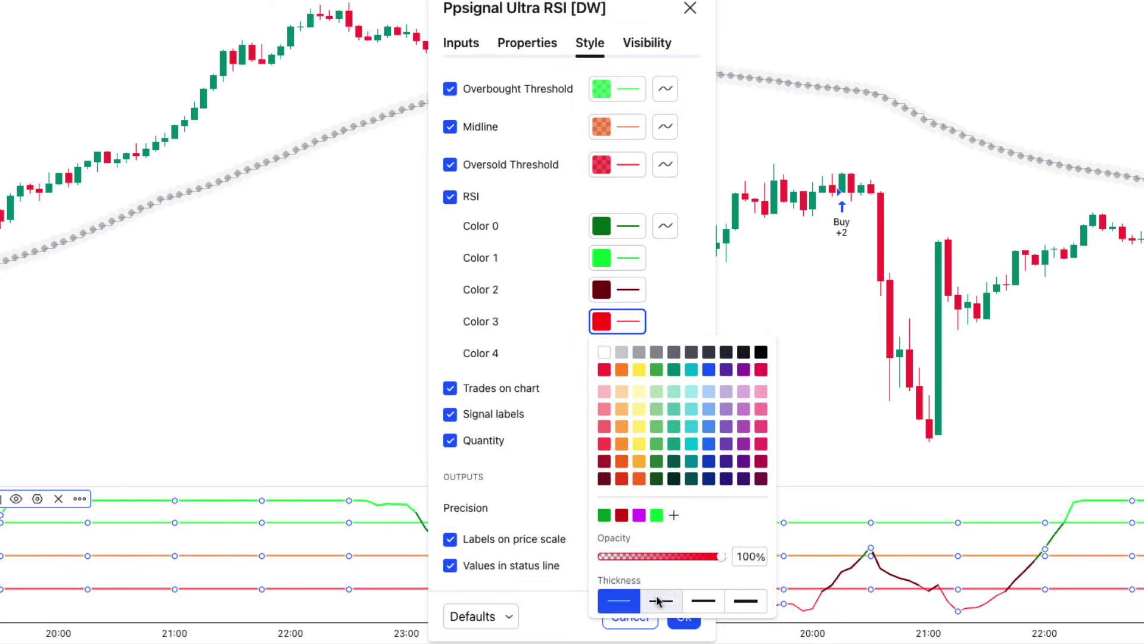
pyautogui.click(617, 353)
pyautogui.click(684, 616)
pyautogui.click(684, 616)
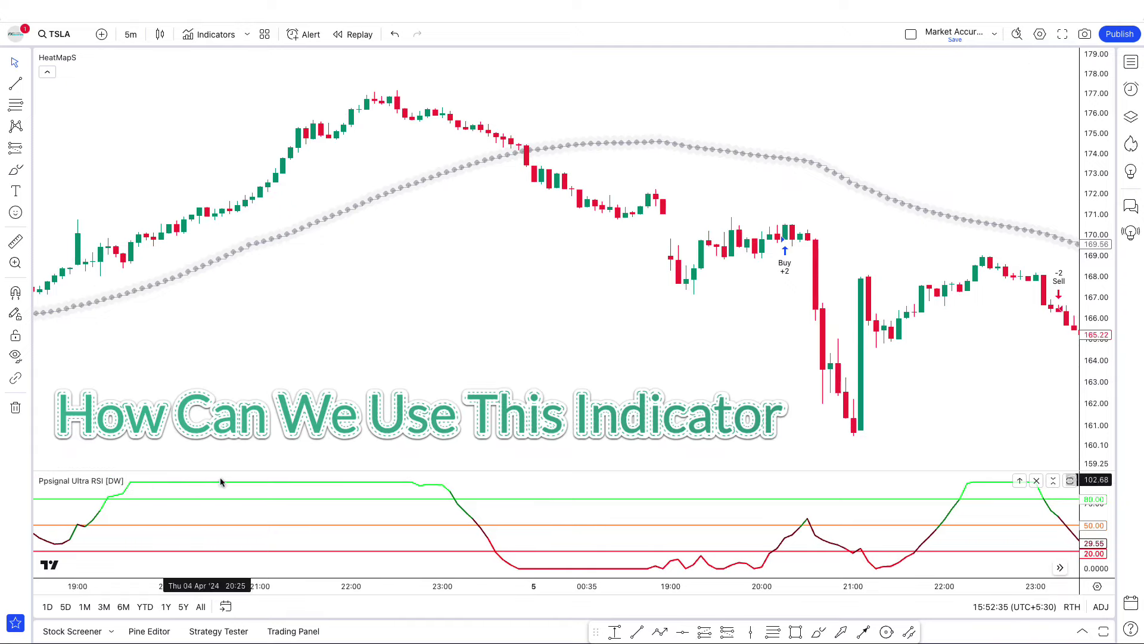
# Enlarge the RSI pane to fill the chart and pan and zoom through its history
pyautogui.click(1070, 481)
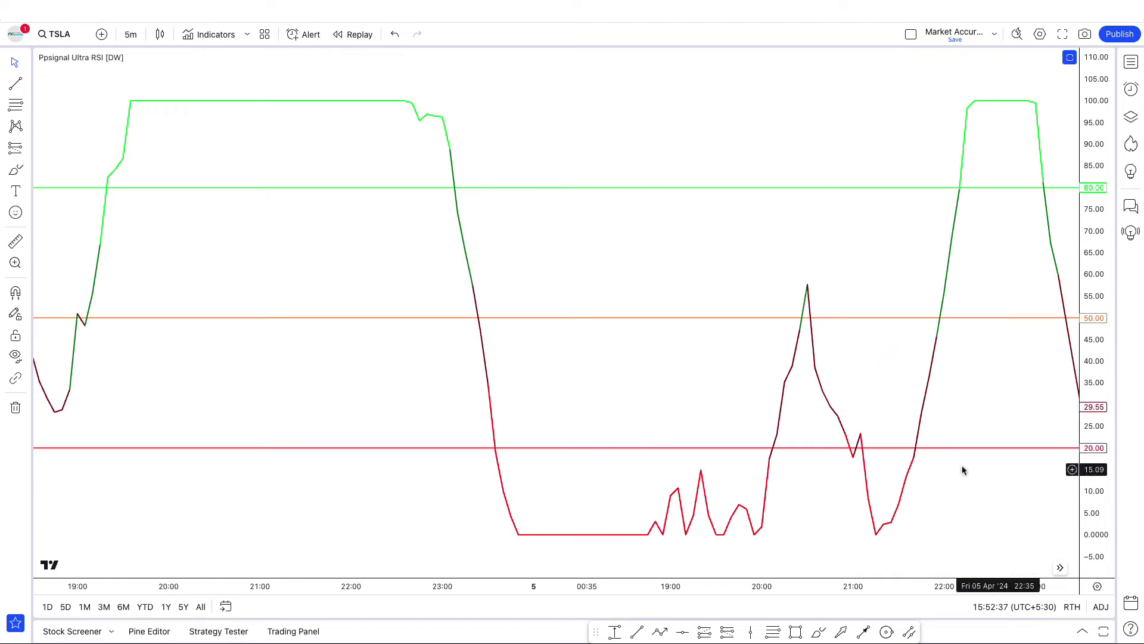
pyautogui.moveTo(685, 465); pyautogui.dragTo(818, 462)
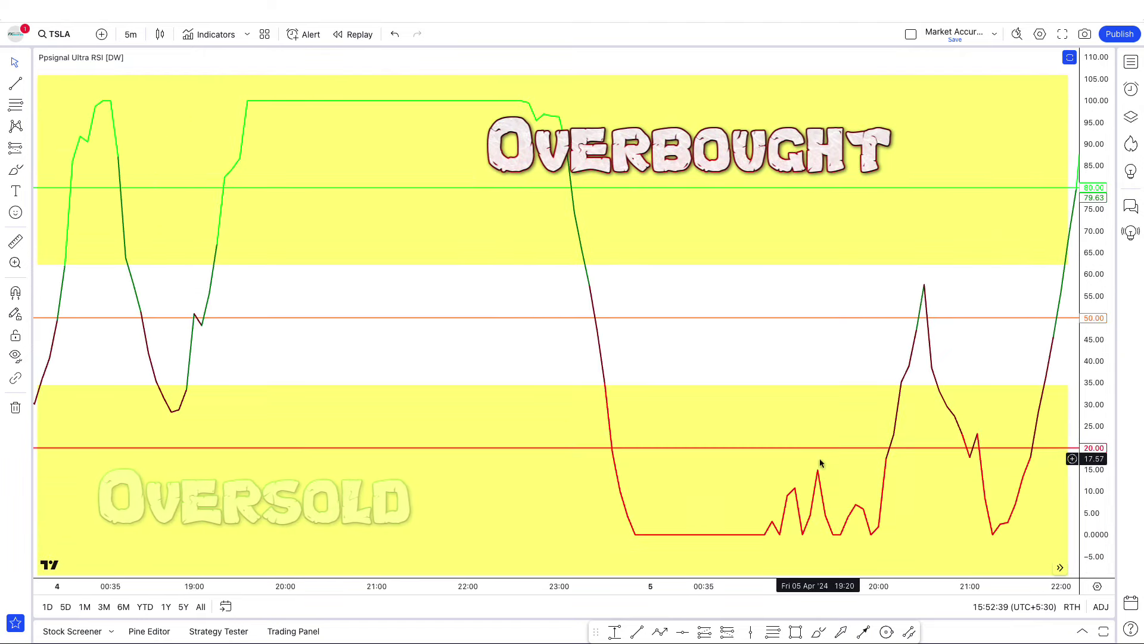
pyautogui.scroll(1, 819, 455)
pyautogui.scroll(-1, 819, 461)
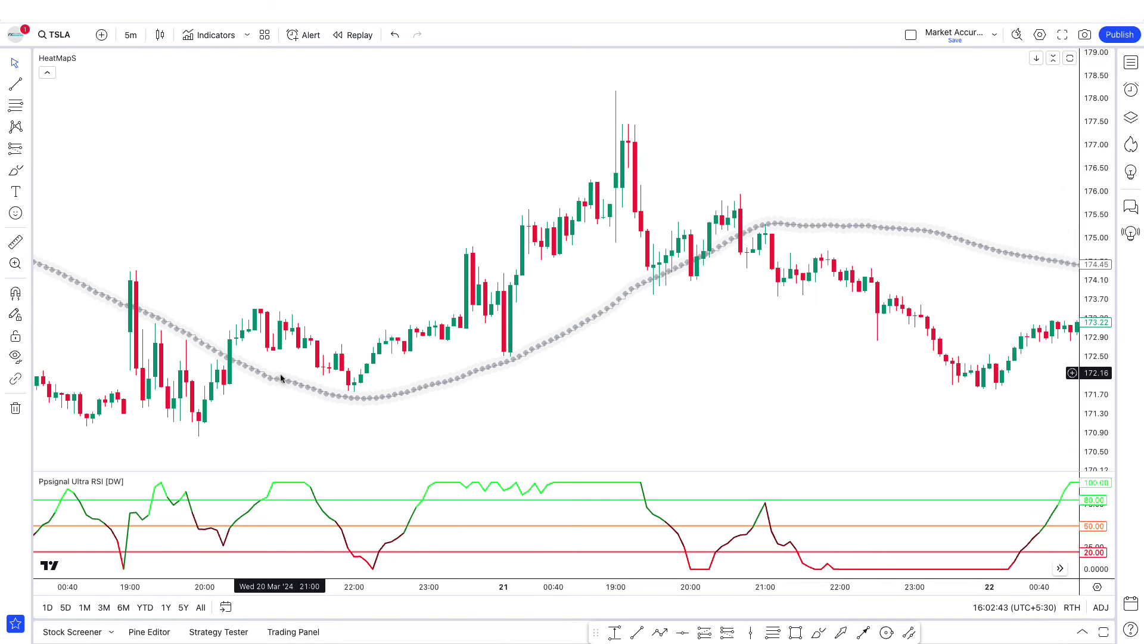
# Place a green vertical line on the 20 March 21:00 candle
pyautogui.scroll(2, 329, 300)
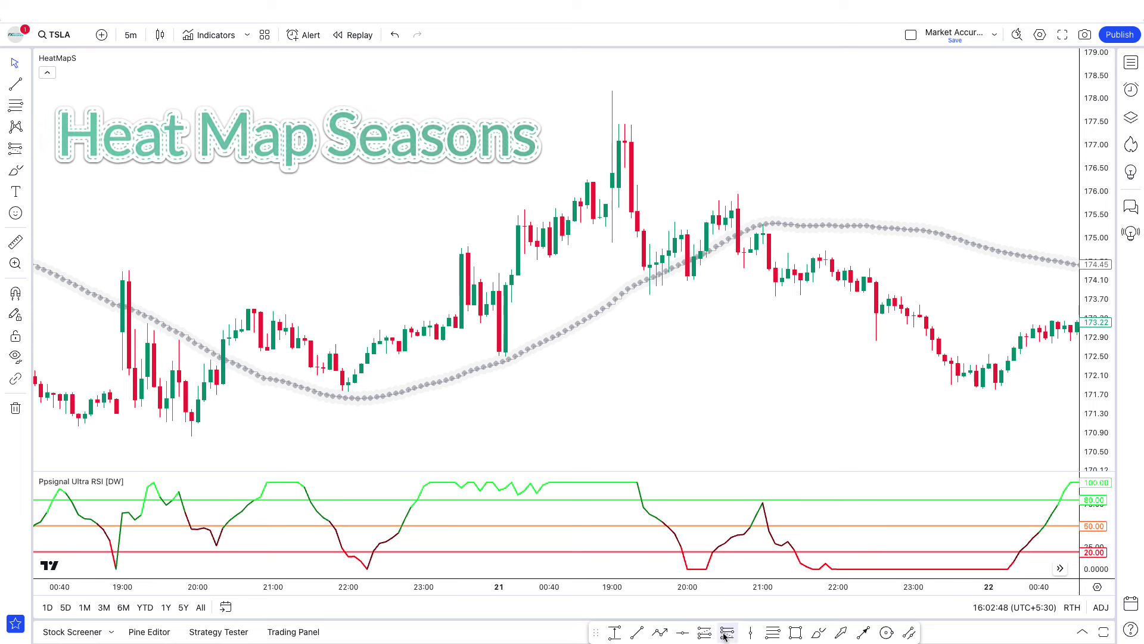
pyautogui.click(751, 633)
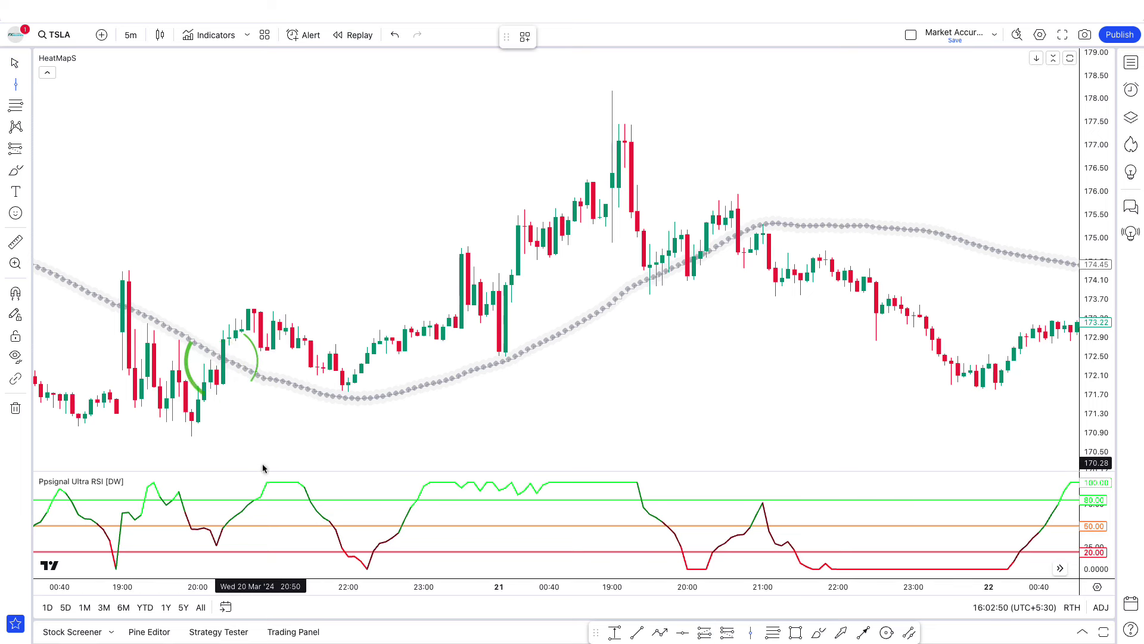
pyautogui.click(235, 351)
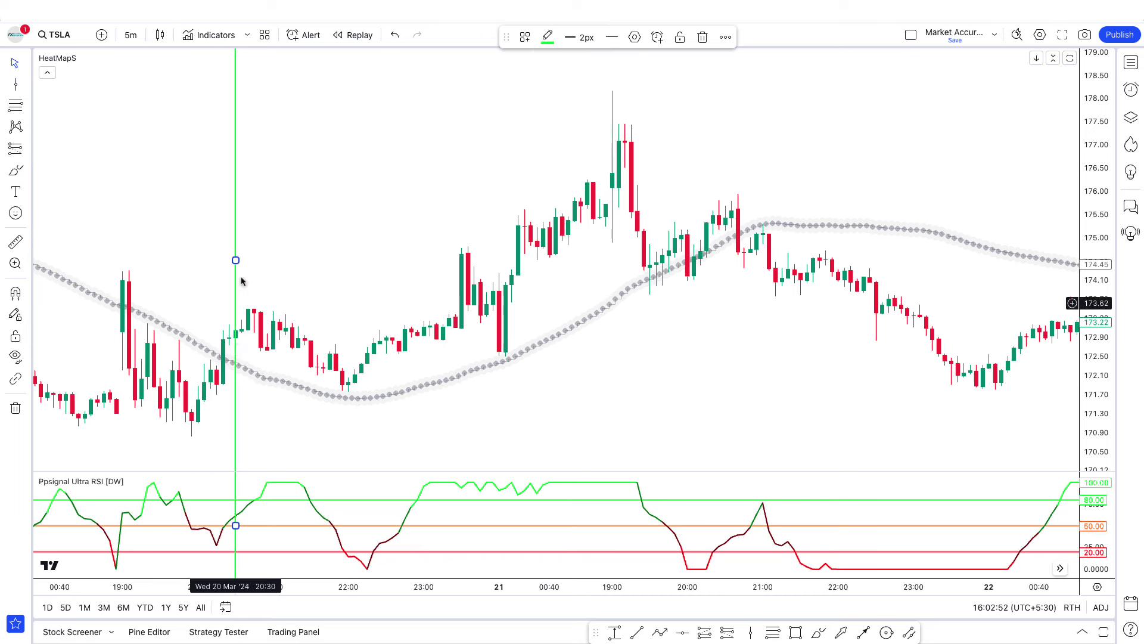
pyautogui.moveTo(235, 260); pyautogui.dragTo(273, 261)
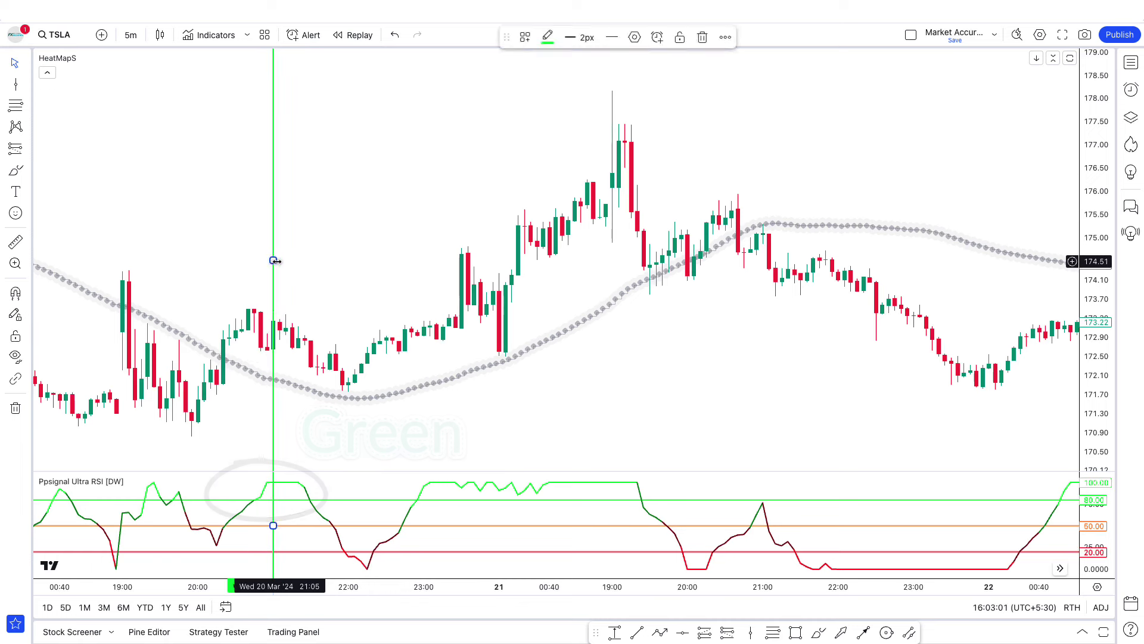
# Add a long position at the line with stop near 171 and target near 177
pyautogui.click(705, 633)
pyautogui.click(273, 322)
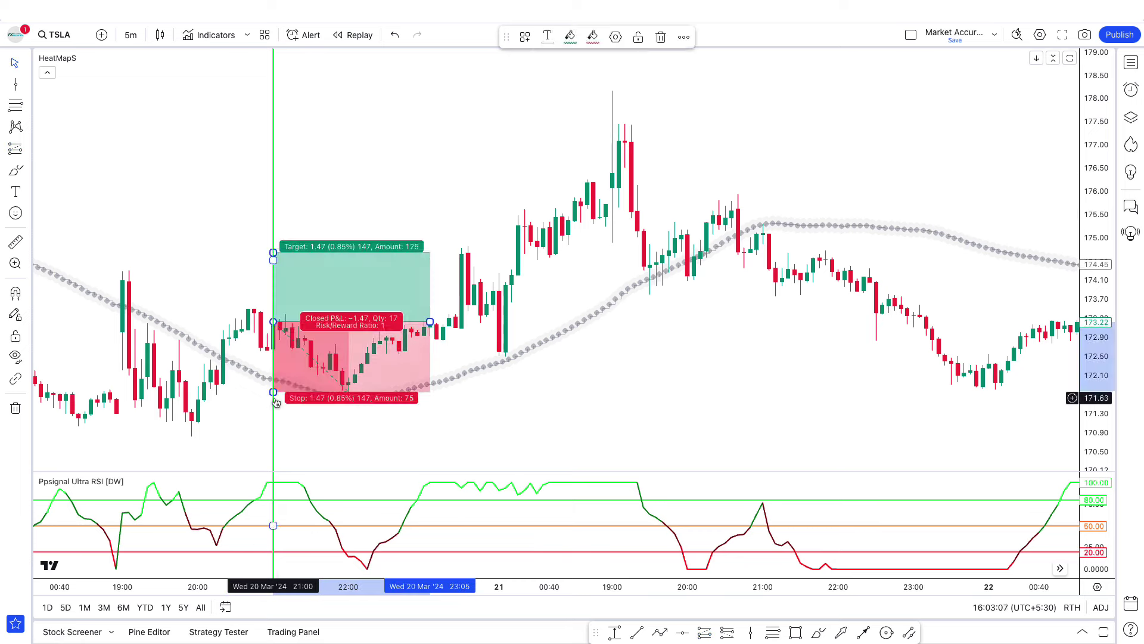
pyautogui.moveTo(273, 401); pyautogui.dragTo(273, 432)
pyautogui.moveTo(273, 253); pyautogui.dragTo(272, 140)
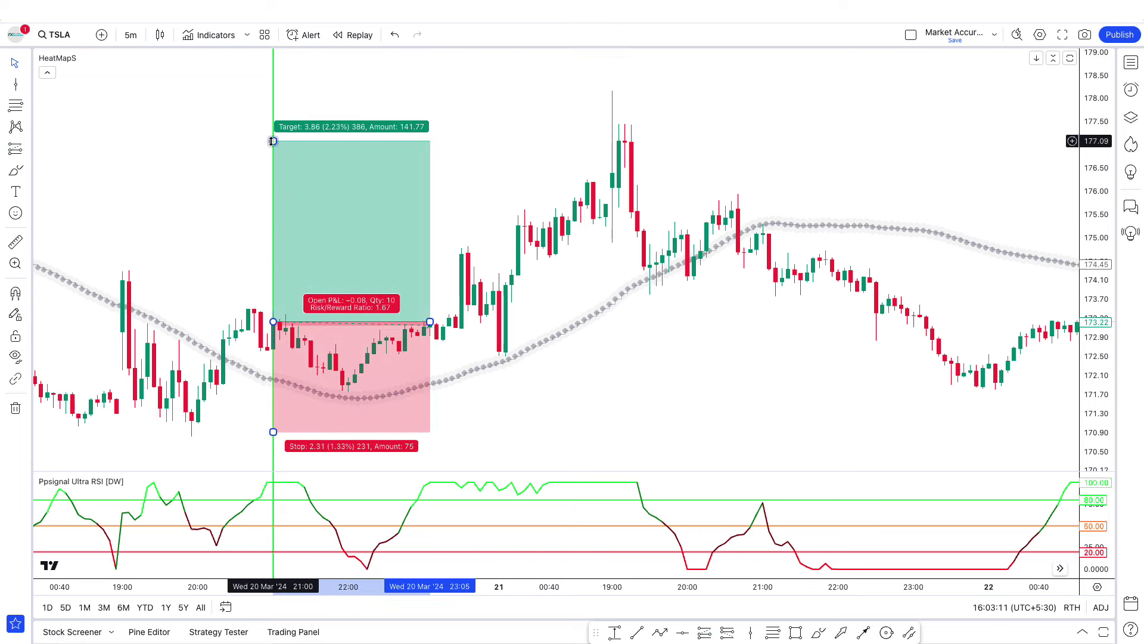
pyautogui.moveTo(430, 298); pyautogui.dragTo(610, 293)
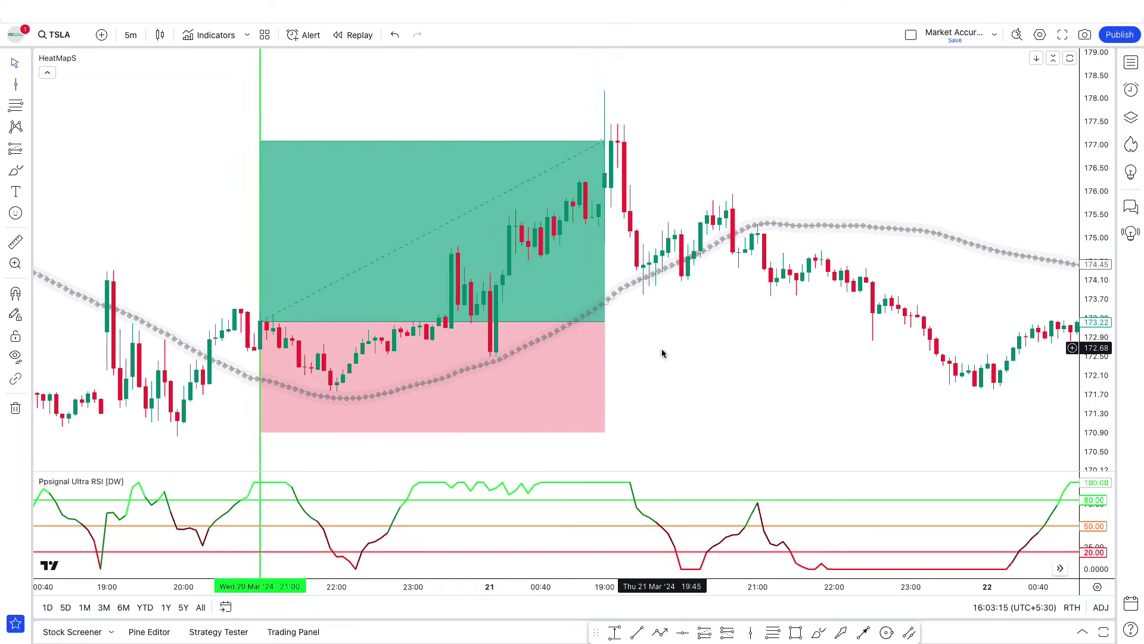
pyautogui.moveTo(725, 357); pyautogui.dragTo(562, 342)
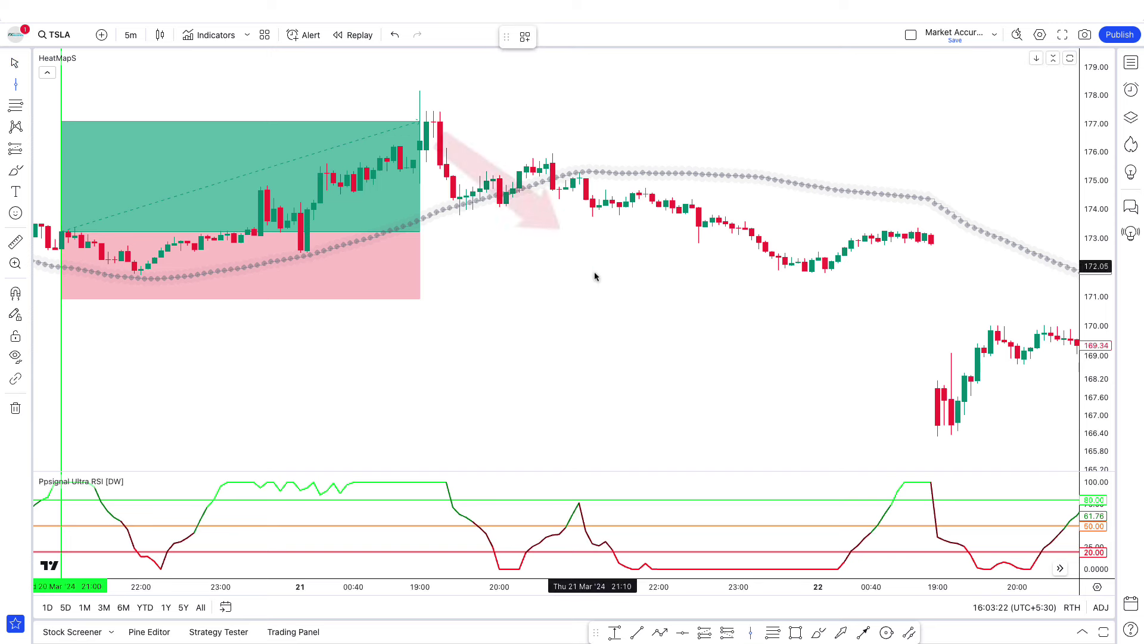
# Place a green vertical line on the 21 March 21:30 candle
pyautogui.click(553, 198)
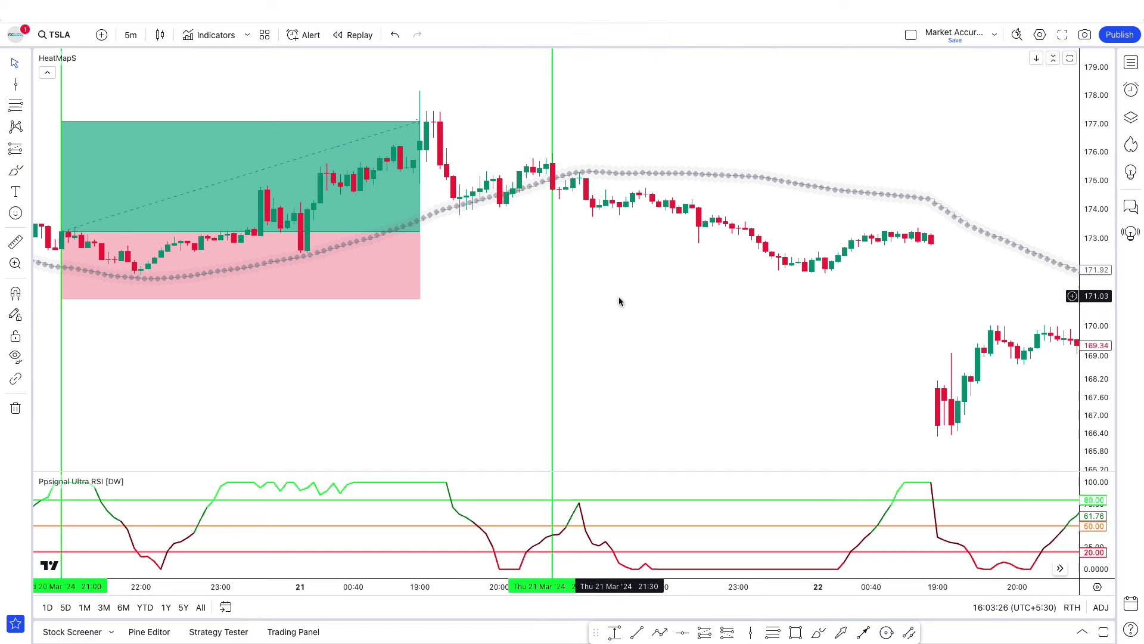
pyautogui.moveTo(552, 260); pyautogui.dragTo(616, 268)
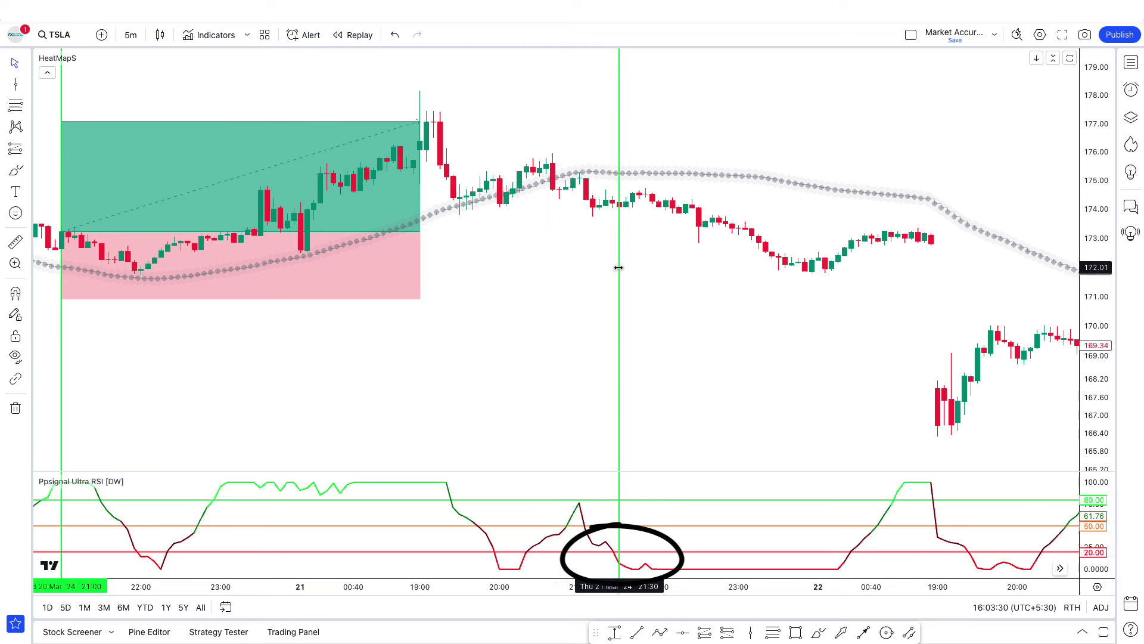
pyautogui.scroll(3, 655, 271)
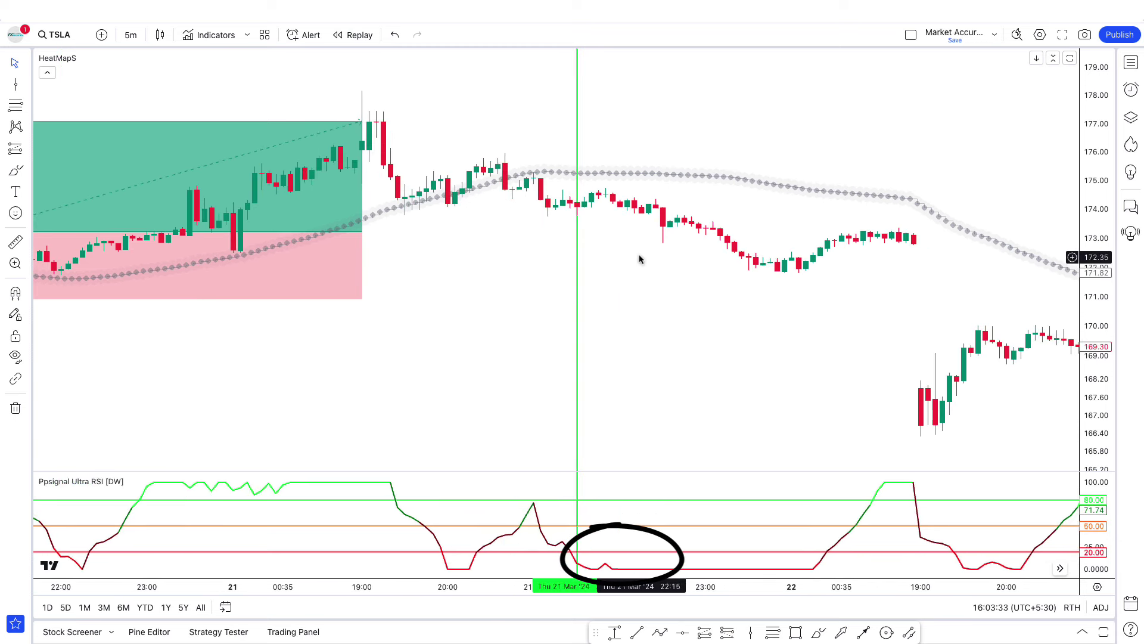
# Add a short position from 174.08 with stop 175.96 and target 167.55, extended right
pyautogui.click(577, 206)
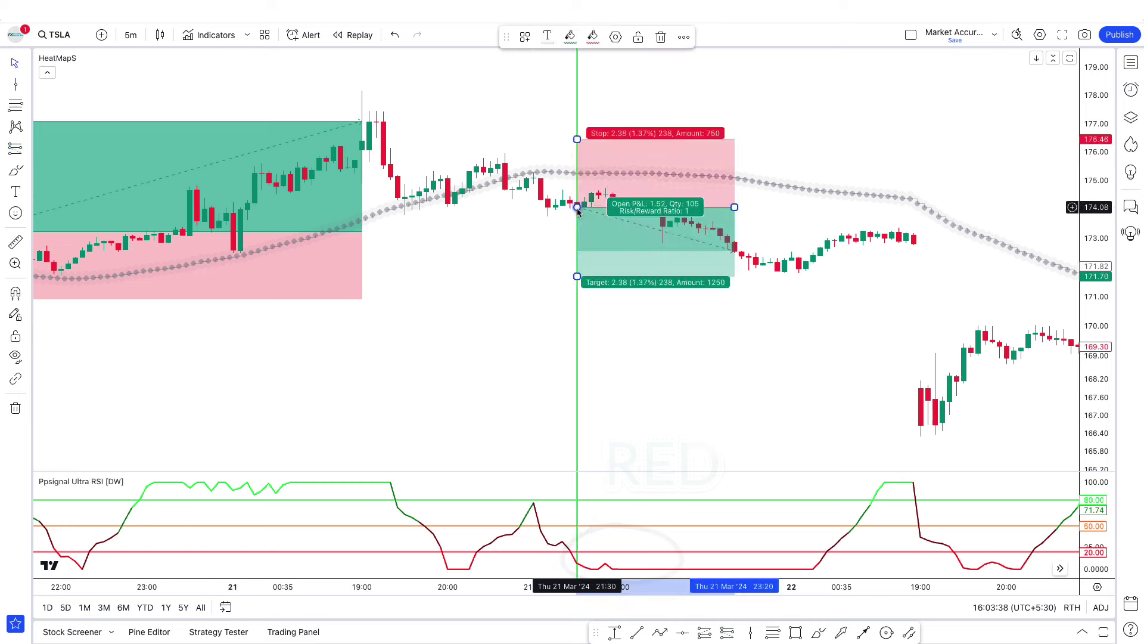
pyautogui.moveTo(577, 152); pyautogui.dragTo(525, 162)
pyautogui.moveTo(575, 153); pyautogui.dragTo(577, 154)
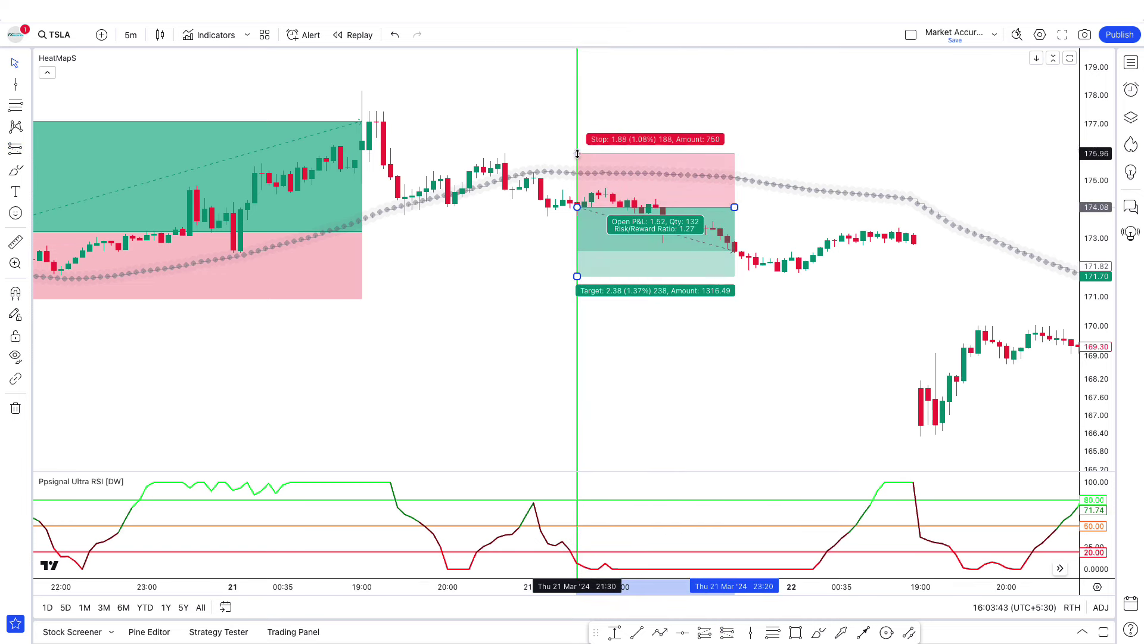
pyautogui.moveTo(577, 276); pyautogui.dragTo(576, 399)
pyautogui.moveTo(734, 207); pyautogui.dragTo(921, 207)
pyautogui.click(947, 289)
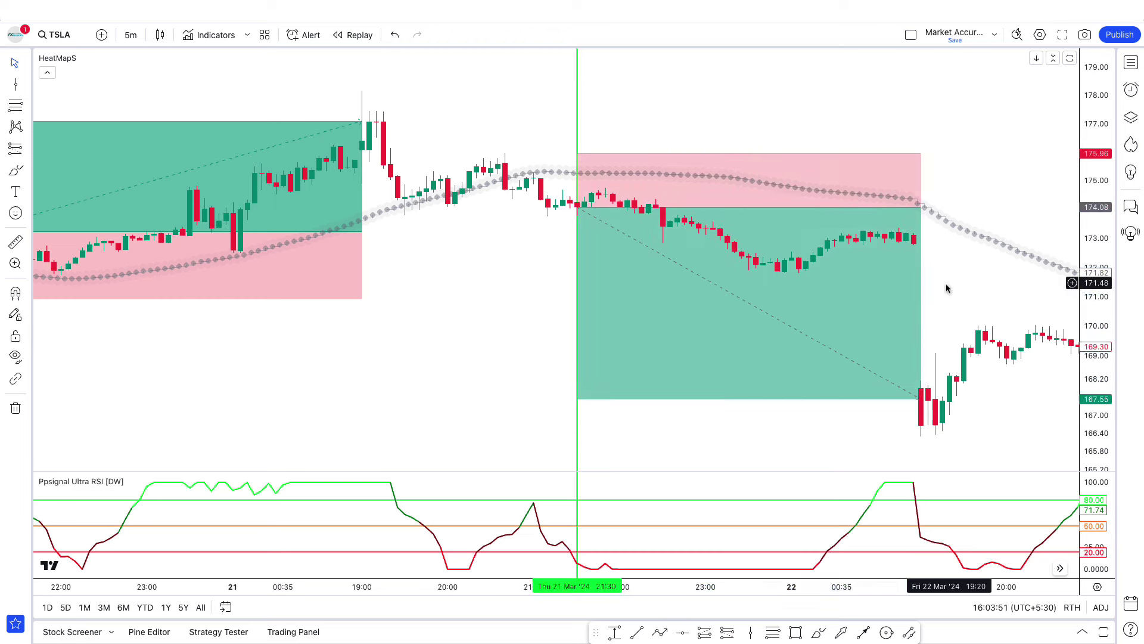
pyautogui.scroll(2, 947, 289)
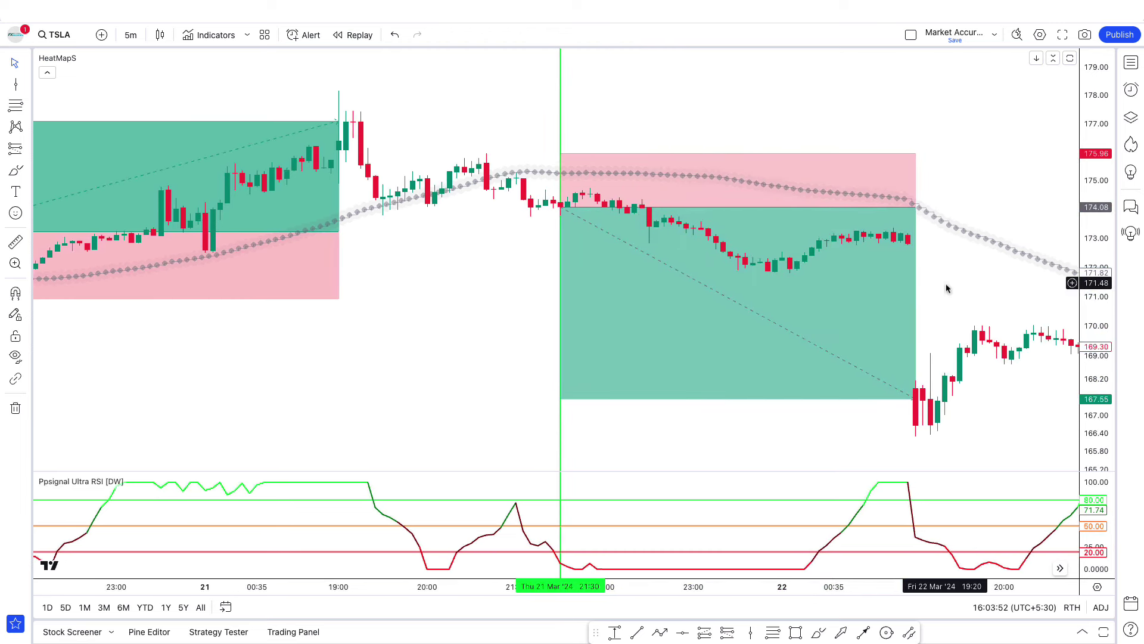
pyautogui.scroll(1, 947, 288)
pyautogui.scroll(1, 947, 288)
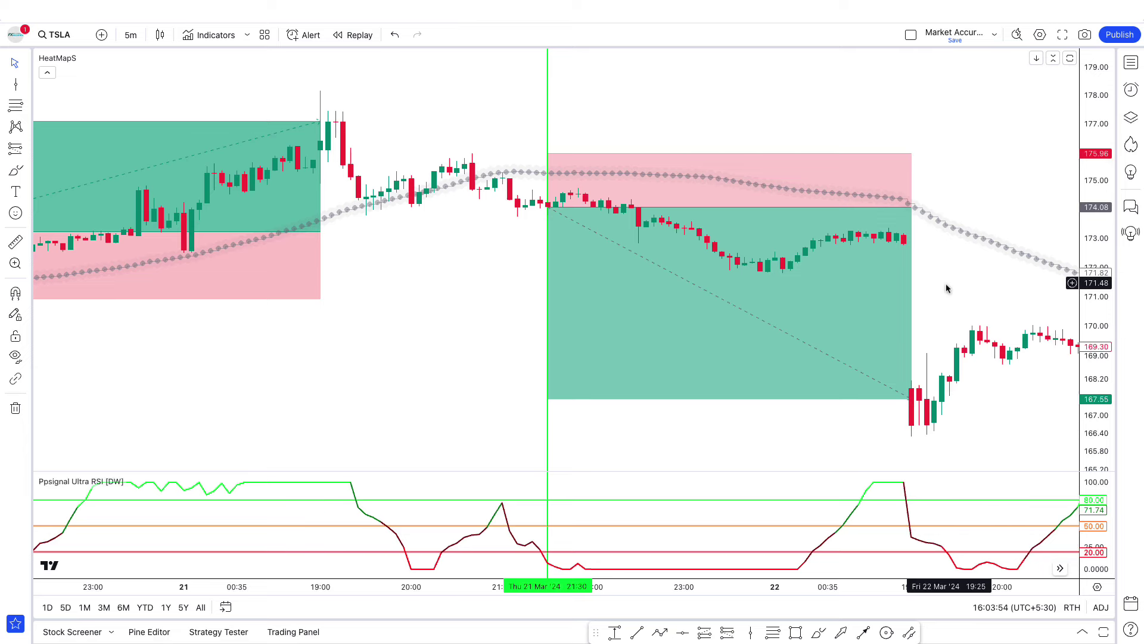
pyautogui.scroll(1, 947, 288)
pyautogui.scroll(3, 947, 288)
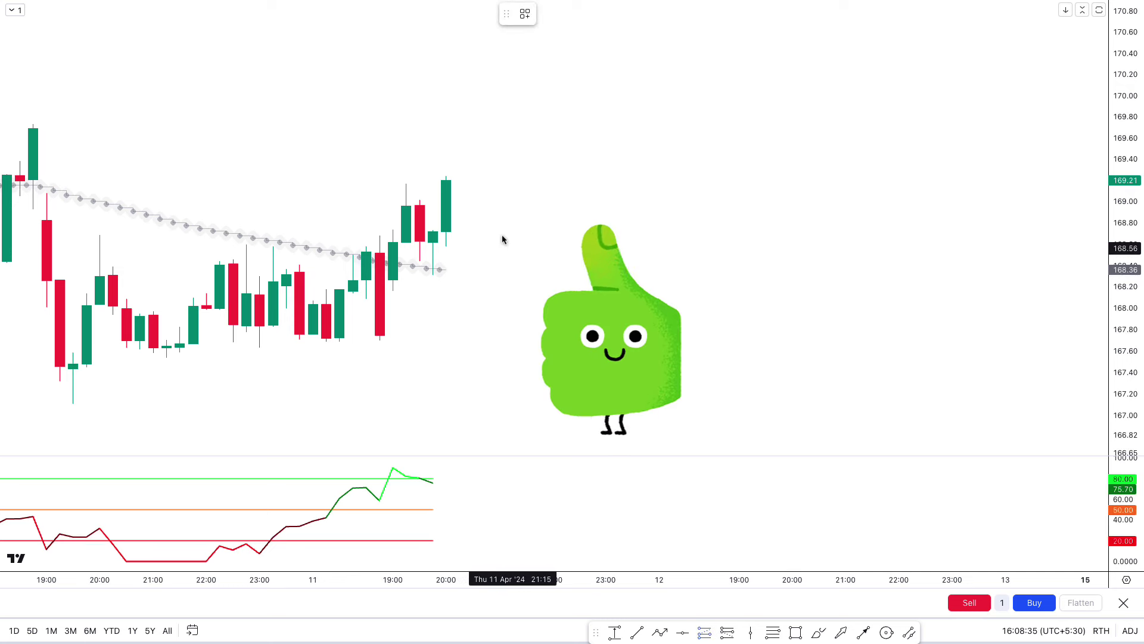
# Place a long position at the 169.21 candle with stop 167.70 and target about 171.45
pyautogui.click(447, 186)
pyautogui.moveTo(446, 238); pyautogui.dragTo(420, 341)
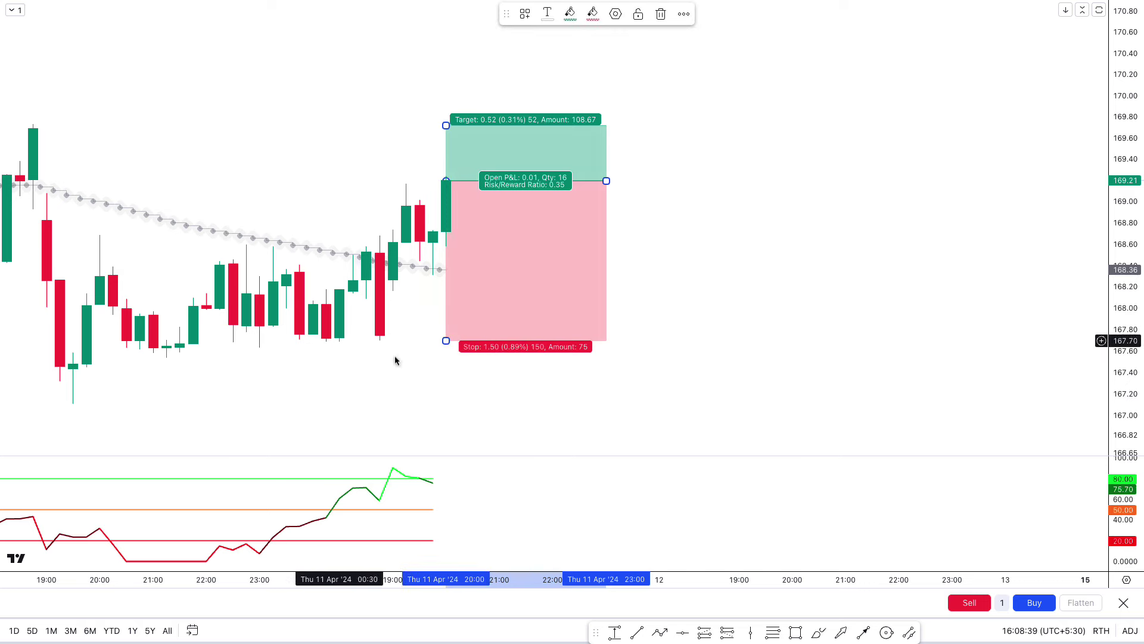
pyautogui.moveTo(448, 135); pyautogui.dragTo(444, 46)
pyautogui.click(817, 202)
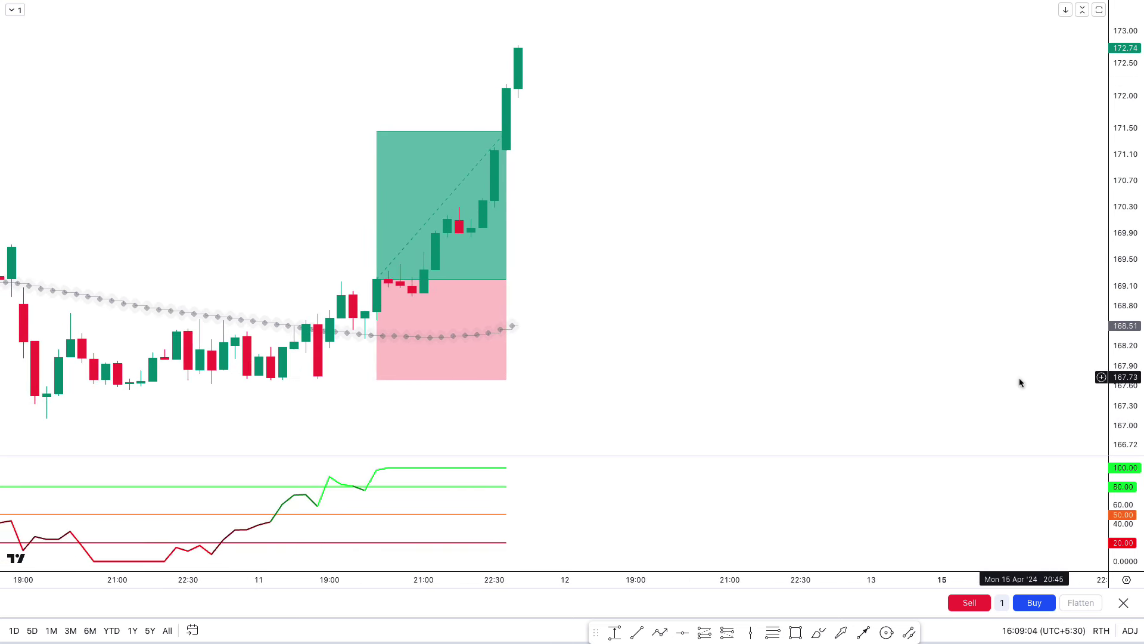
pyautogui.moveTo(1019, 378); pyautogui.dragTo(961, 376)
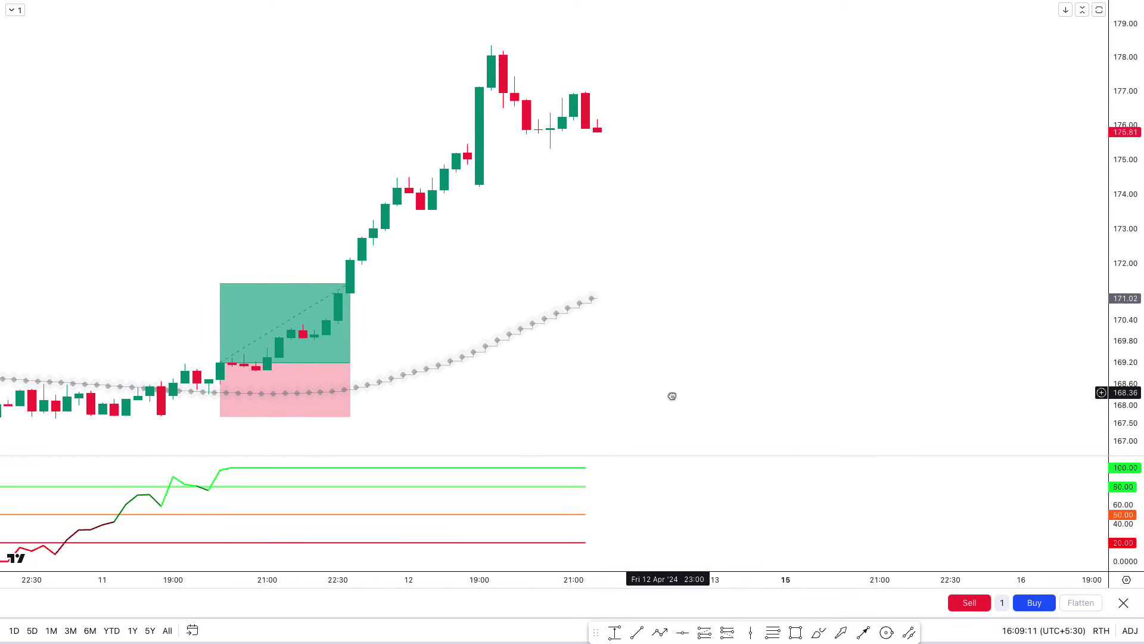
pyautogui.moveTo(672, 396); pyautogui.dragTo(711, 396)
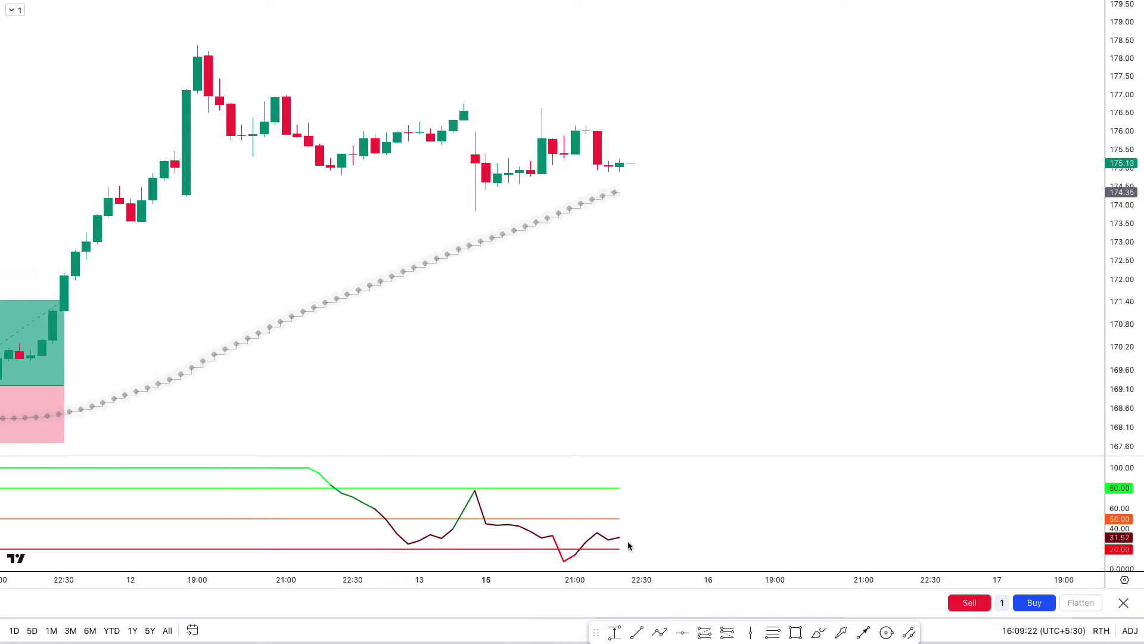
# Pan toward the newest bars as price drops below the dotted line to about 172.70
pyautogui.moveTo(619, 381); pyautogui.dragTo(778, 373)
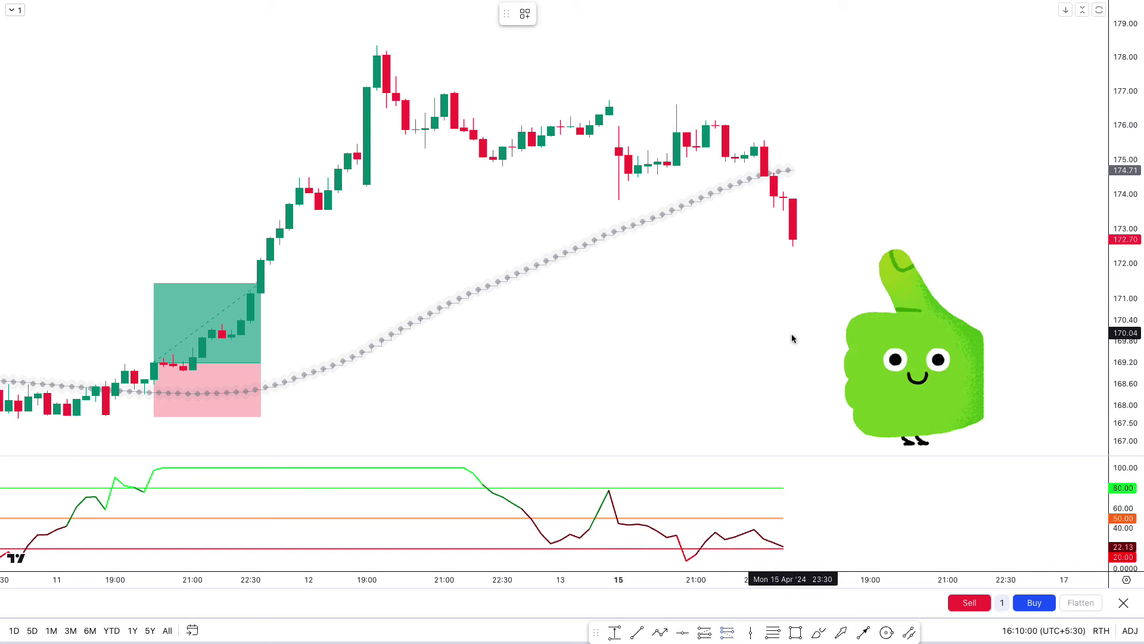
# Place a short position at 172.74 with stop 176.25 and target 167.48
pyautogui.click(793, 238)
pyautogui.moveTo(790, 156); pyautogui.dragTo(791, 110)
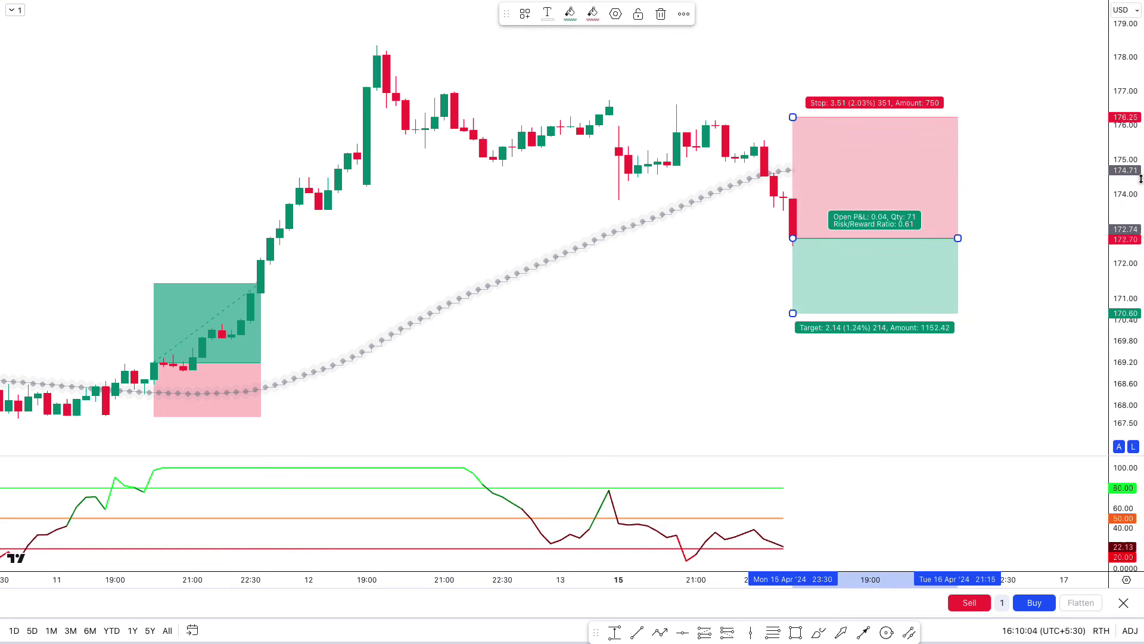
pyautogui.moveTo(1092, 238); pyautogui.dragTo(940, 235)
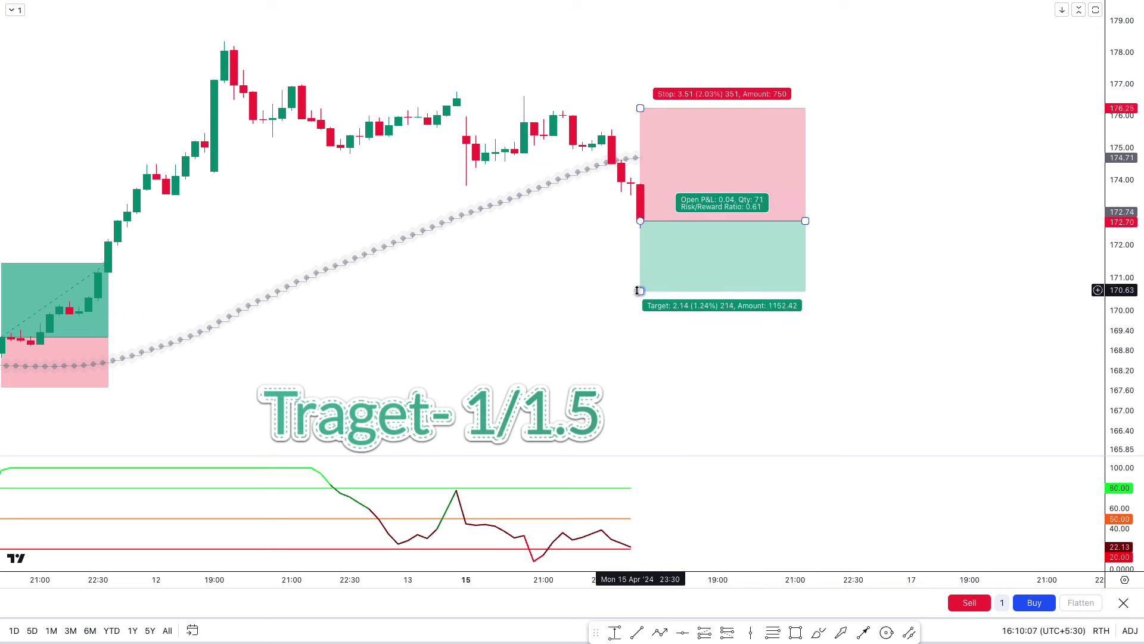
pyautogui.moveTo(638, 290); pyautogui.dragTo(629, 395)
pyautogui.click(555, 367)
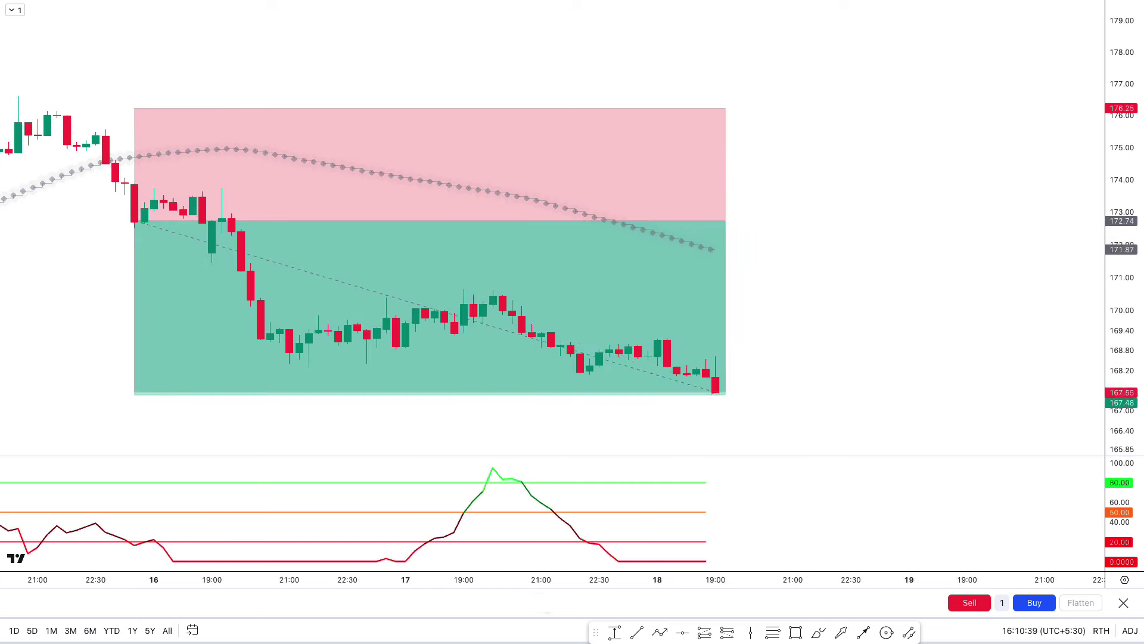
# Select the short position box on the chart
pyautogui.click(703, 234)
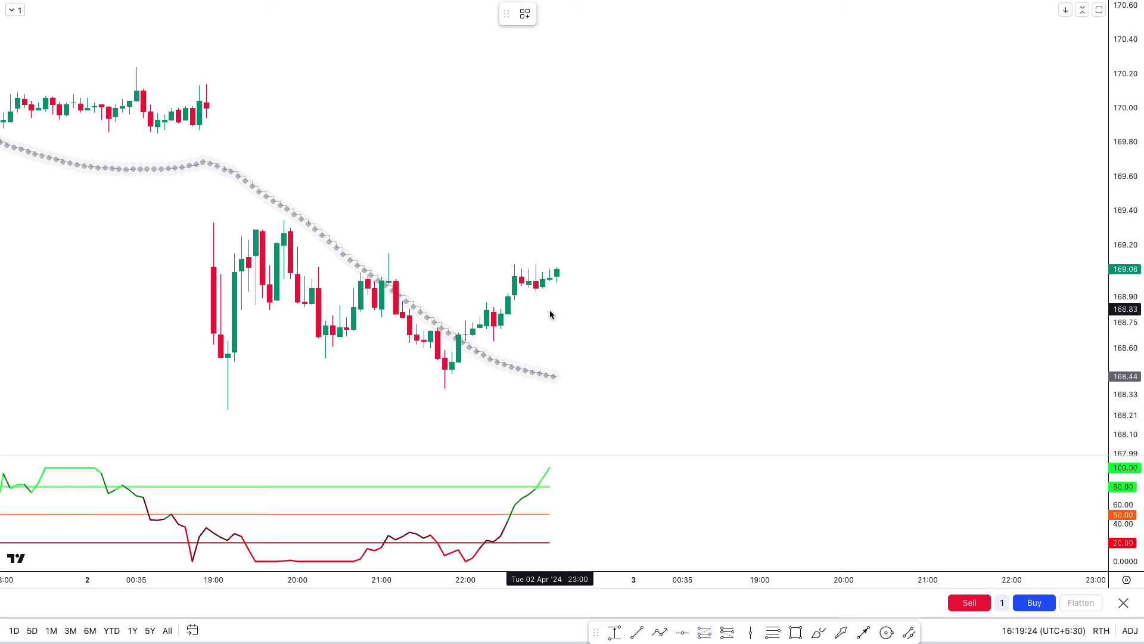
# Place a long position at 169.06 with stop loss 168.36 and profit target near 170.05
pyautogui.click(557, 271)
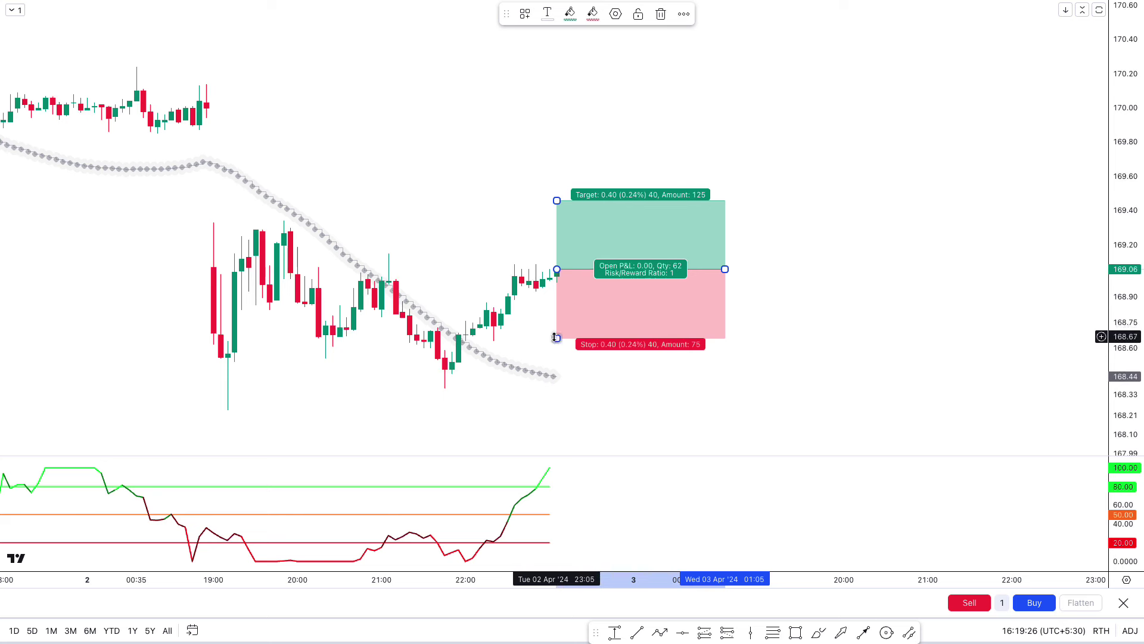
pyautogui.moveTo(555, 337); pyautogui.dragTo(555, 389)
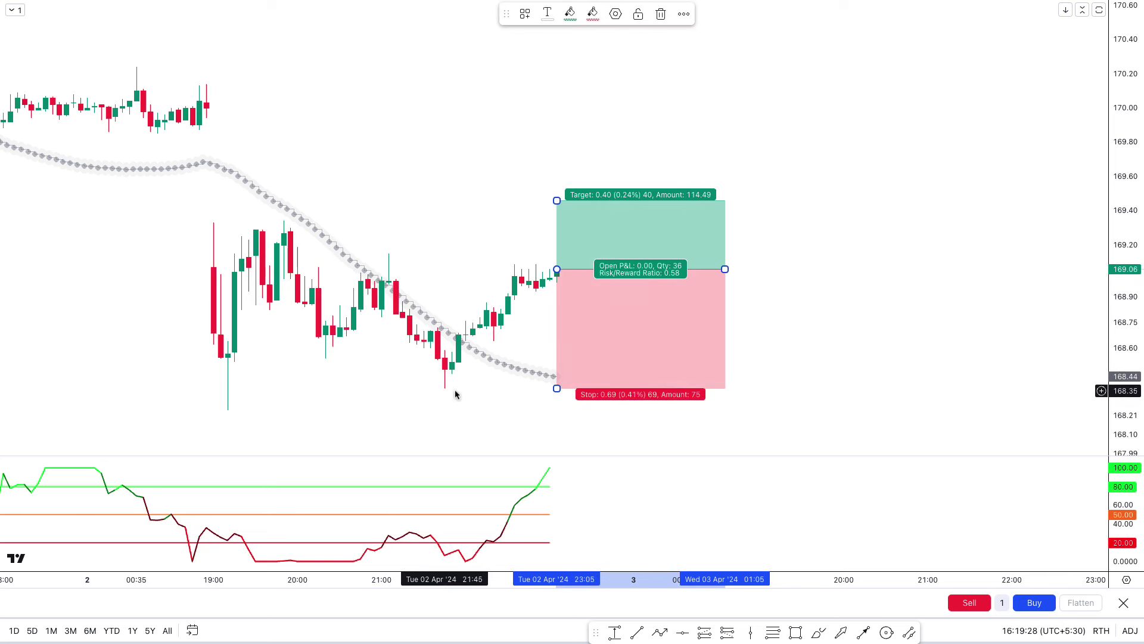
pyautogui.moveTo(557, 201); pyautogui.dragTo(548, 99)
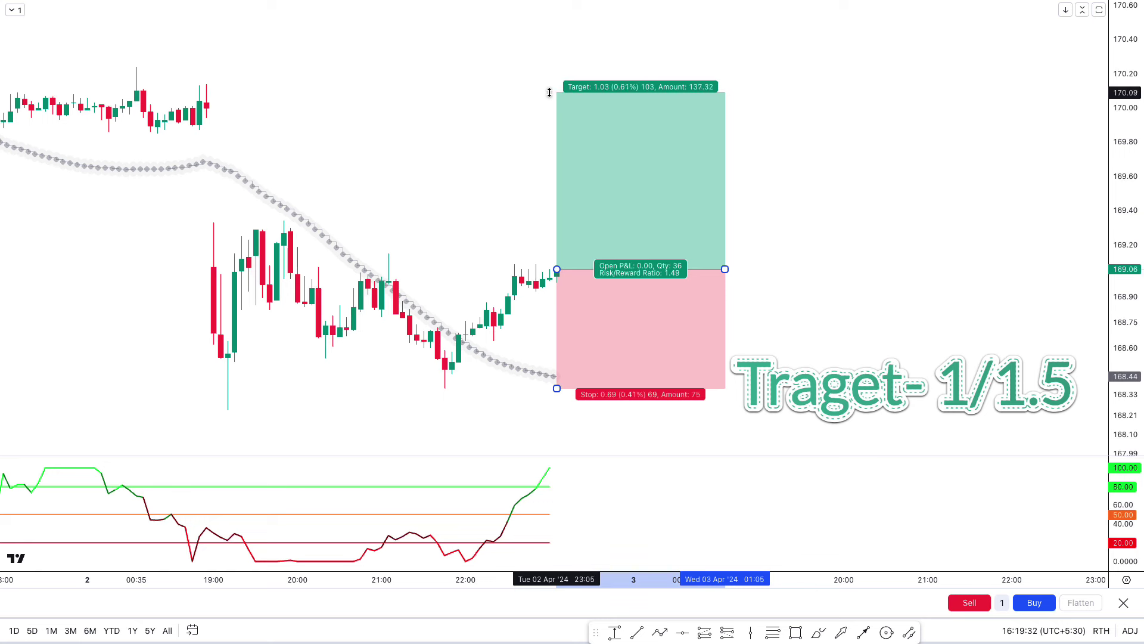
pyautogui.moveTo(550, 91); pyautogui.dragTo(551, 91)
pyautogui.click(551, 407)
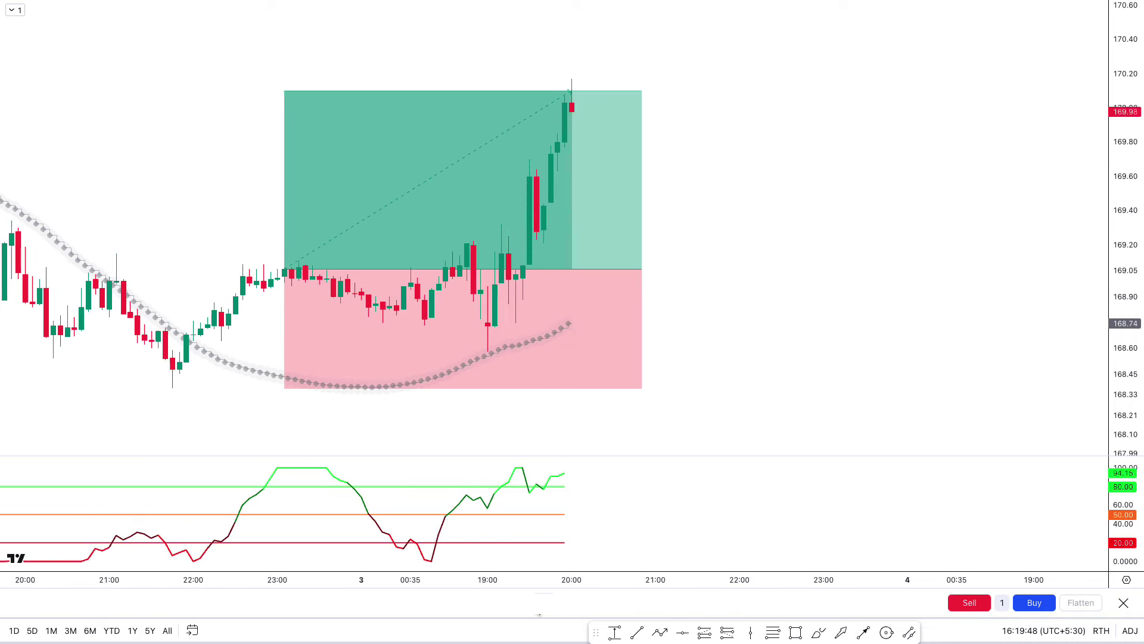
# Shorten the long position box's time span and re-fit the chart toward the newer candles
pyautogui.click(1119, 448)
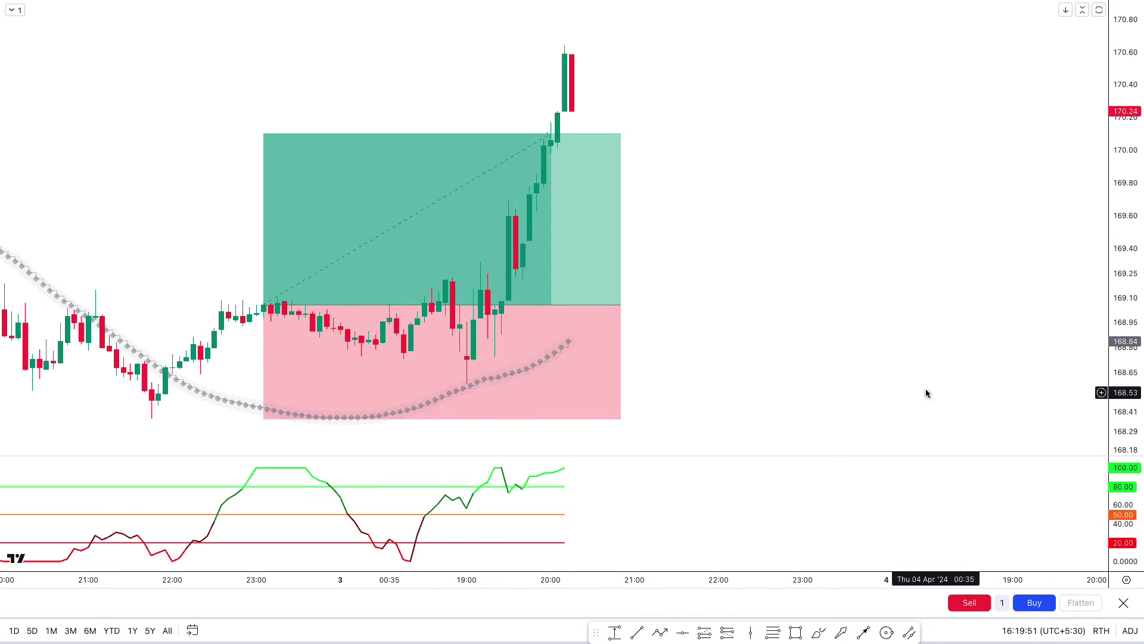
pyautogui.moveTo(620, 304); pyautogui.dragTo(557, 304)
pyautogui.moveTo(694, 358); pyautogui.dragTo(907, 366)
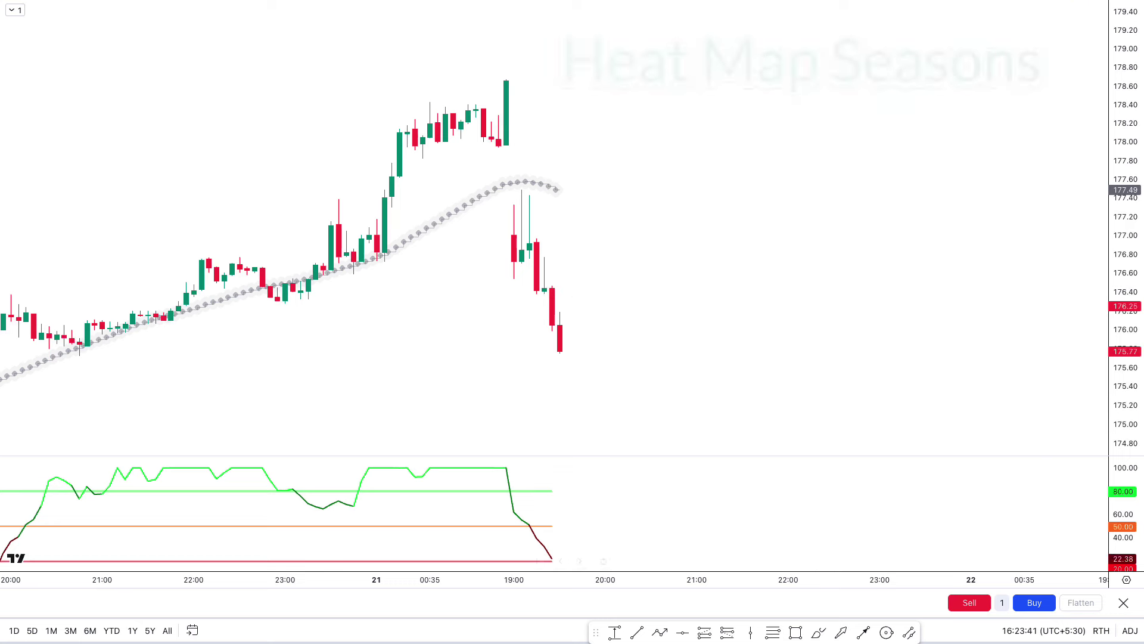
pyautogui.moveTo(720, 352); pyautogui.dragTo(731, 326)
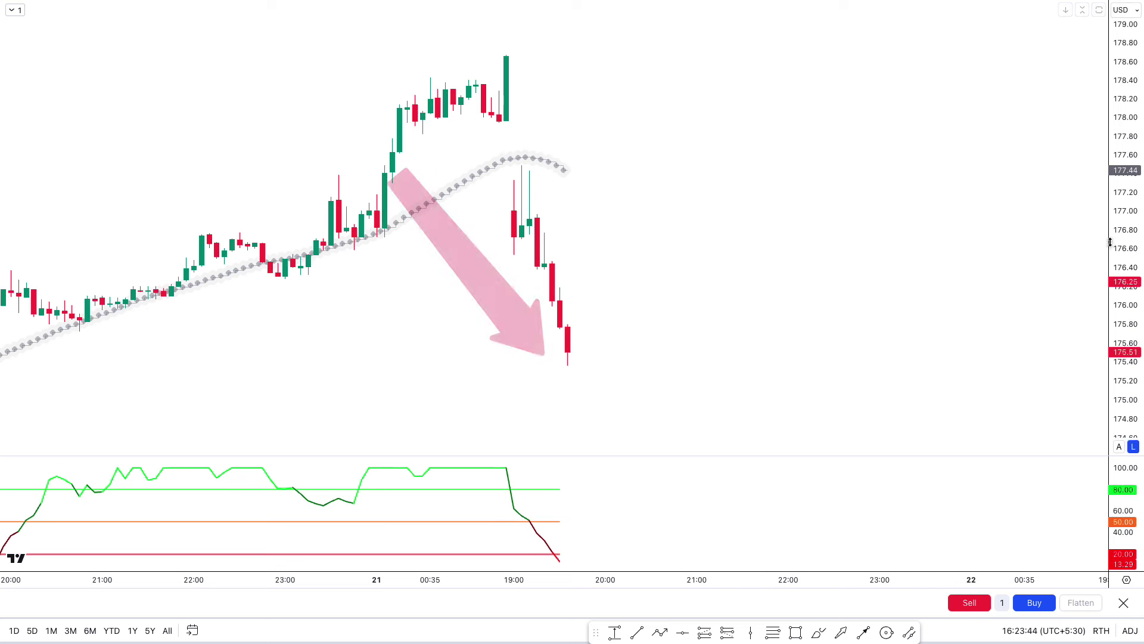
pyautogui.moveTo(1110, 257); pyautogui.dragTo(942, 313)
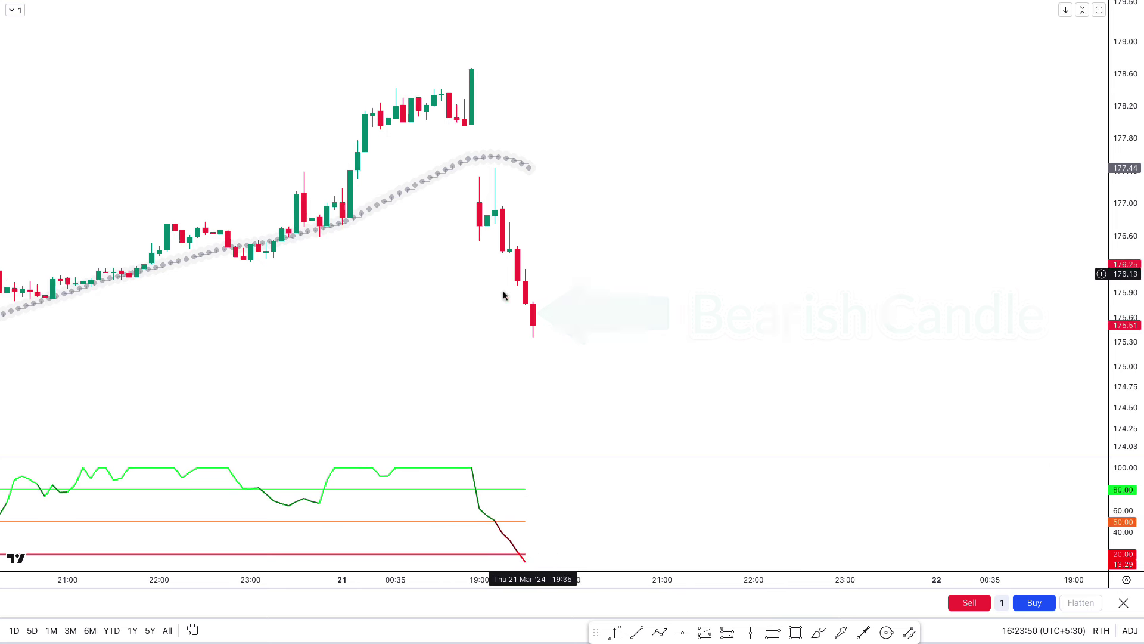
# Place a short position at 175.51 with stop 178.64 and target 170.83
pyautogui.click(534, 325)
pyautogui.moveTo(533, 271); pyautogui.dragTo(494, 85)
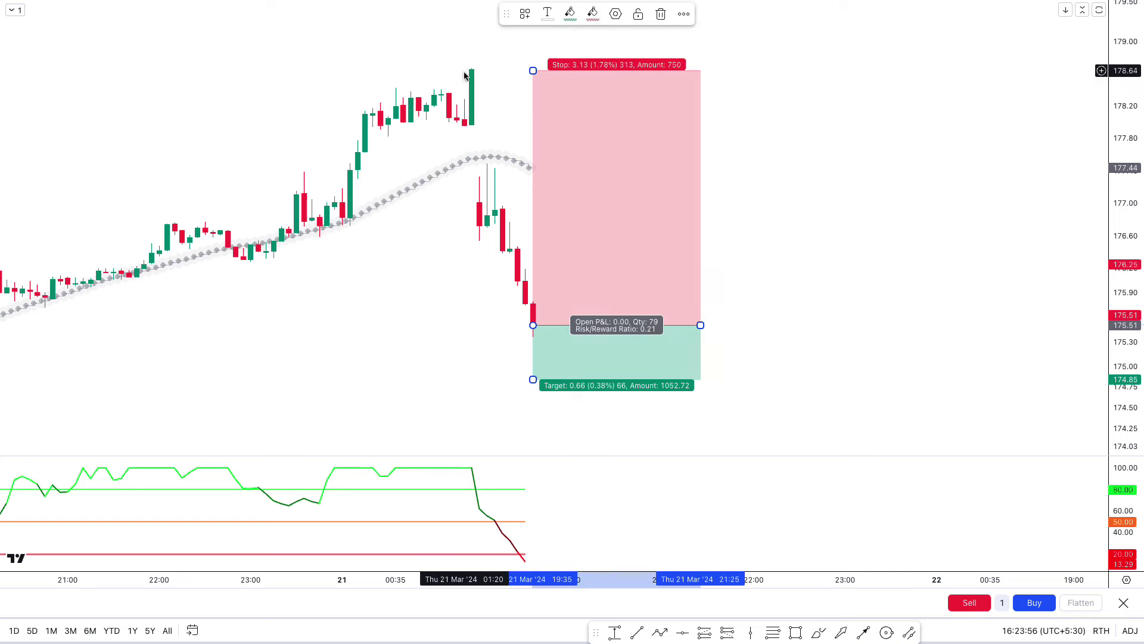
pyautogui.click(949, 288)
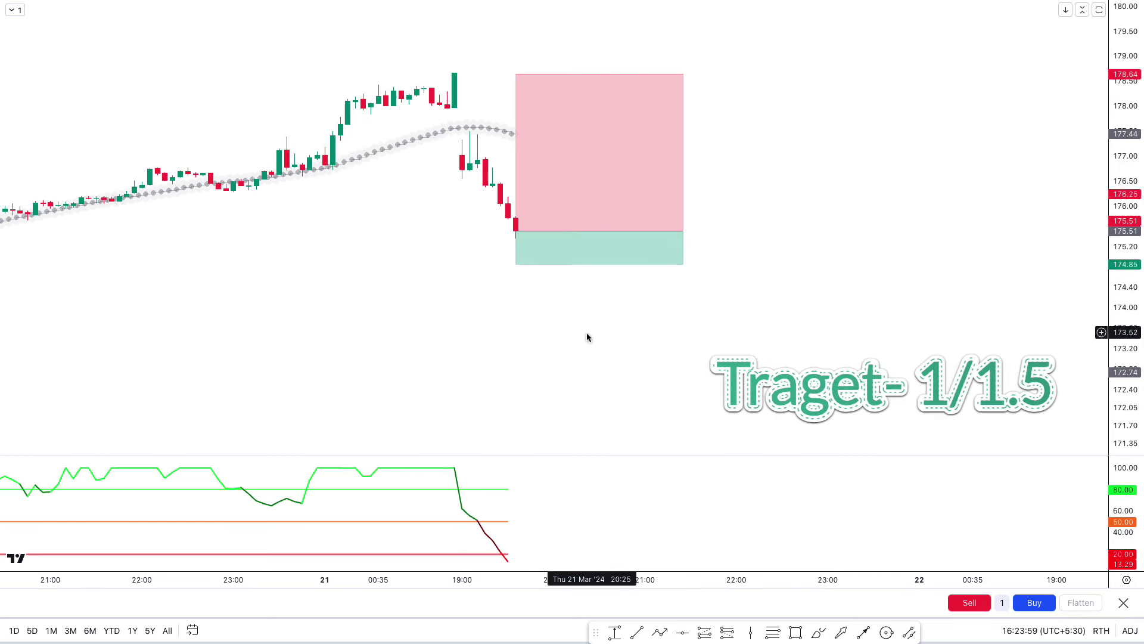
pyautogui.moveTo(516, 264); pyautogui.dragTo(515, 441)
pyautogui.click(849, 352)
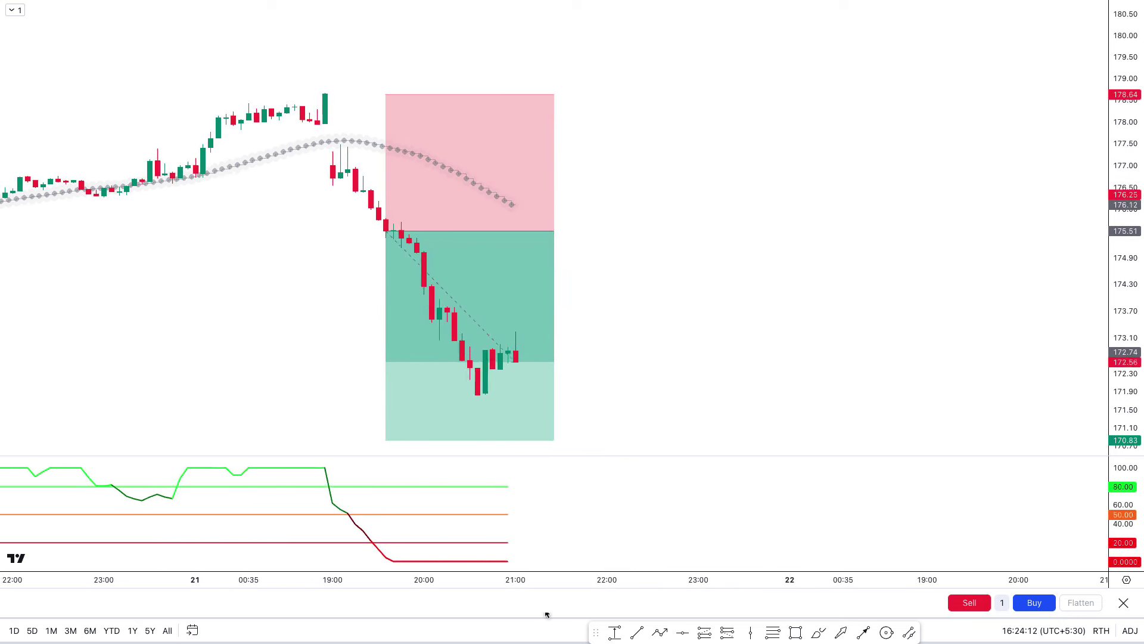
# Stretch the short position box further right in time and select it to view results
pyautogui.moveTo(540, 232); pyautogui.dragTo(792, 220)
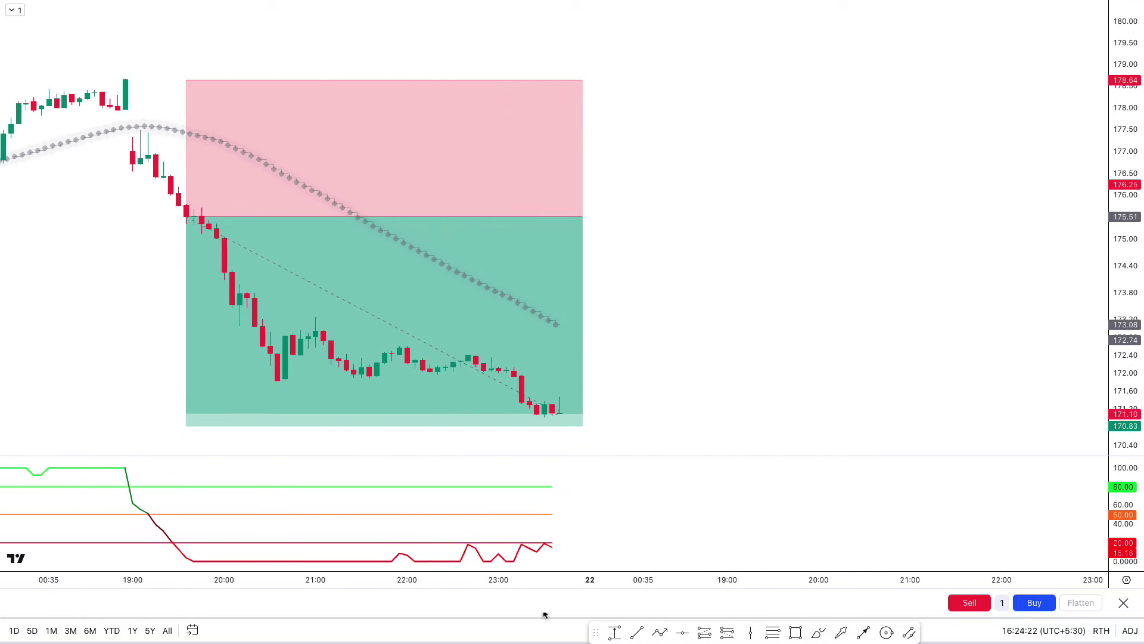
pyautogui.moveTo(563, 231); pyautogui.dragTo(695, 251)
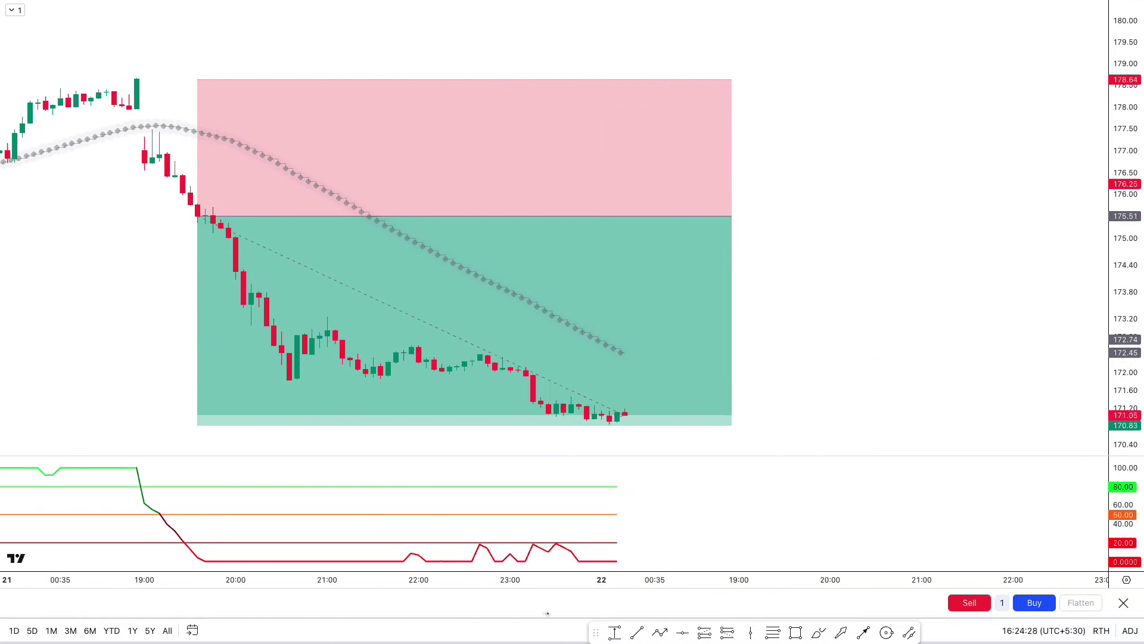
pyautogui.click(624, 216)
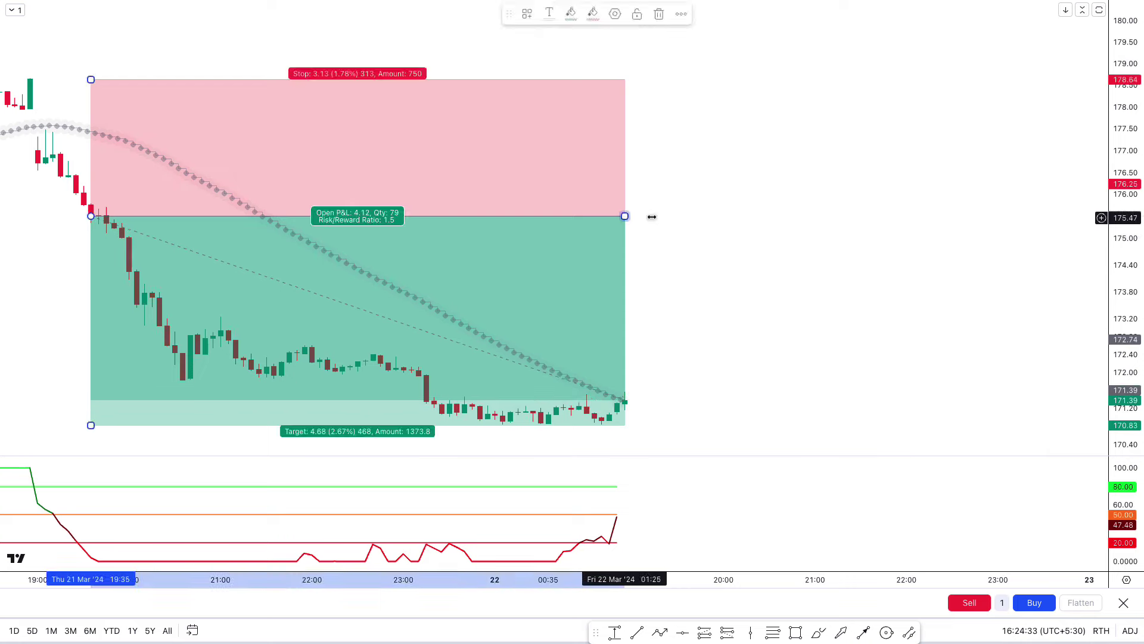